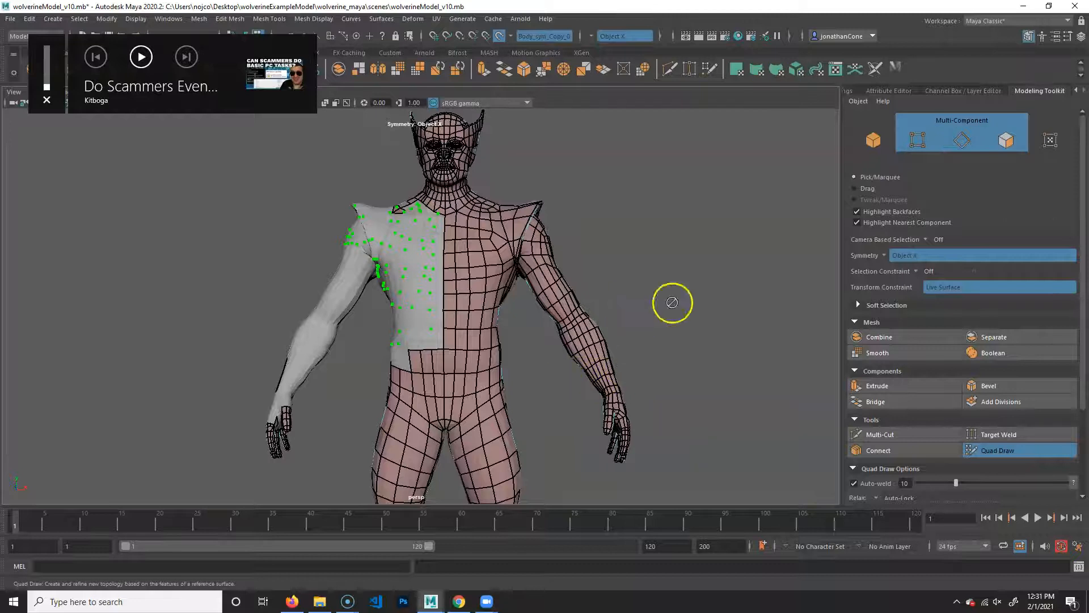
- Exit Quad Draw and hide layer1, which holds the grey reference body, leaving only the retopology mesh
{"action": "middle_click_drag", "start_coordinate": [696, 334], "coordinate": [647, 297], "text": "alt"}
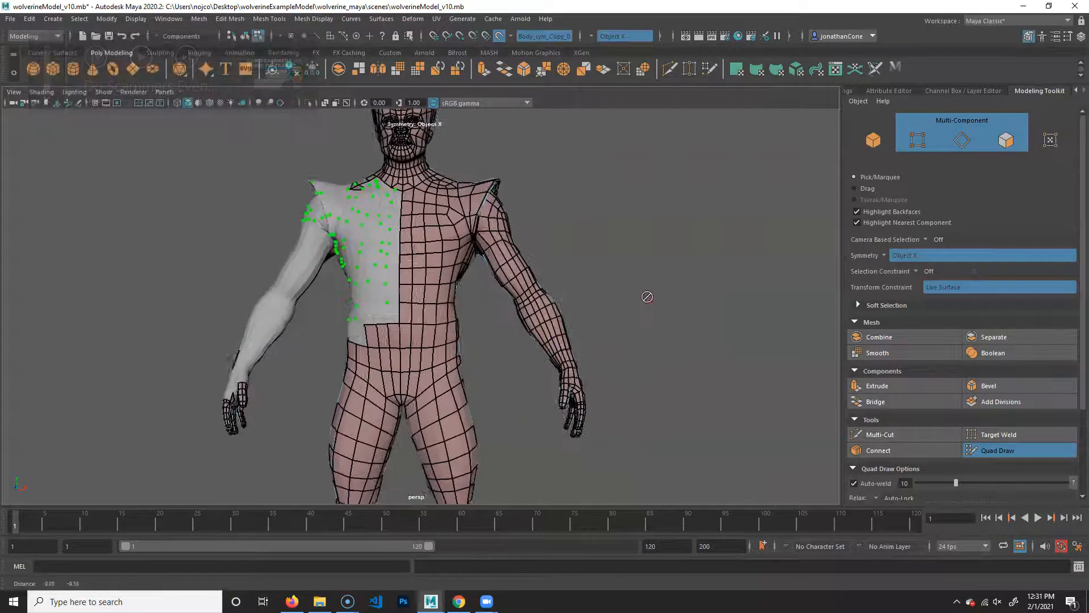
{"action": "left_click_drag", "start_coordinate": [647, 296], "coordinate": [668, 377], "text": "alt"}
{"action": "right_click_drag", "start_coordinate": [668, 376], "coordinate": [556, 340], "text": "alt"}
{"action": "middle_click_drag", "start_coordinate": [556, 341], "coordinate": [614, 390], "text": "alt"}
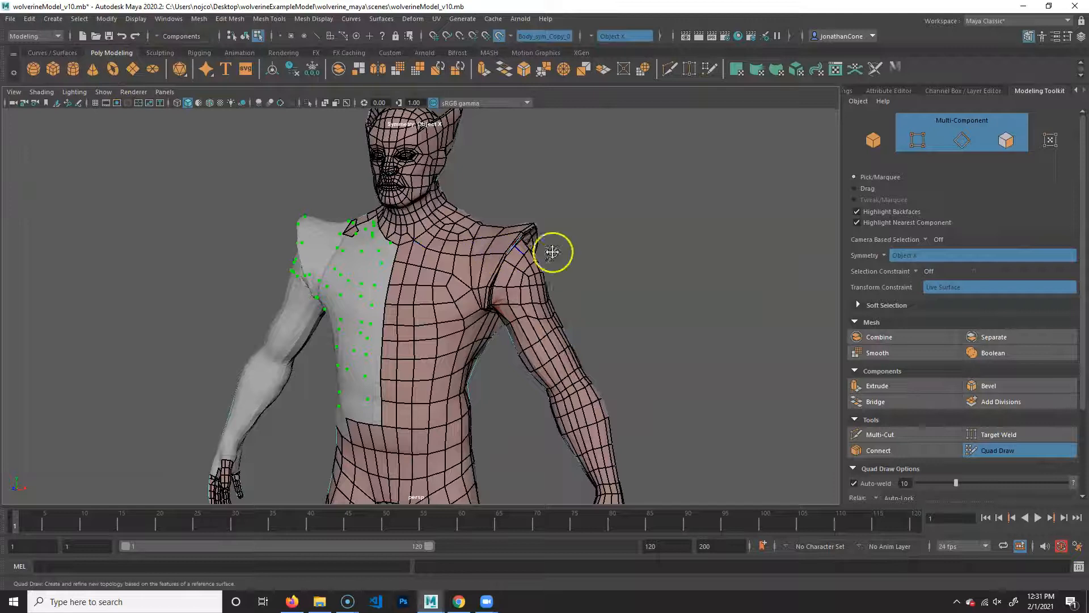
{"action": "key", "text": "q"}
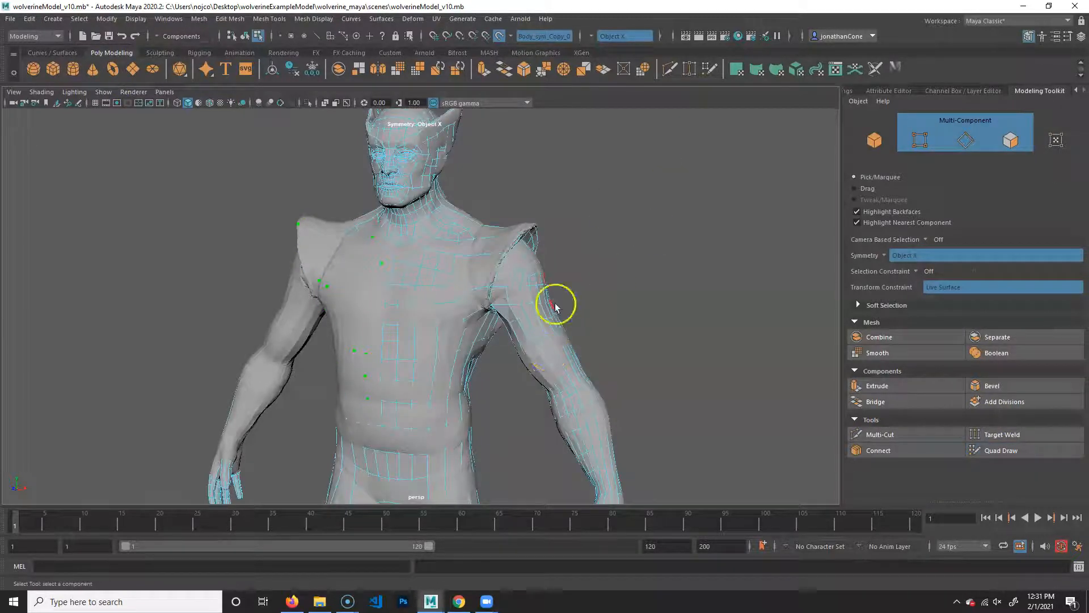
{"action": "middle_click_drag", "start_coordinate": [554, 304], "coordinate": [589, 310], "text": "alt"}
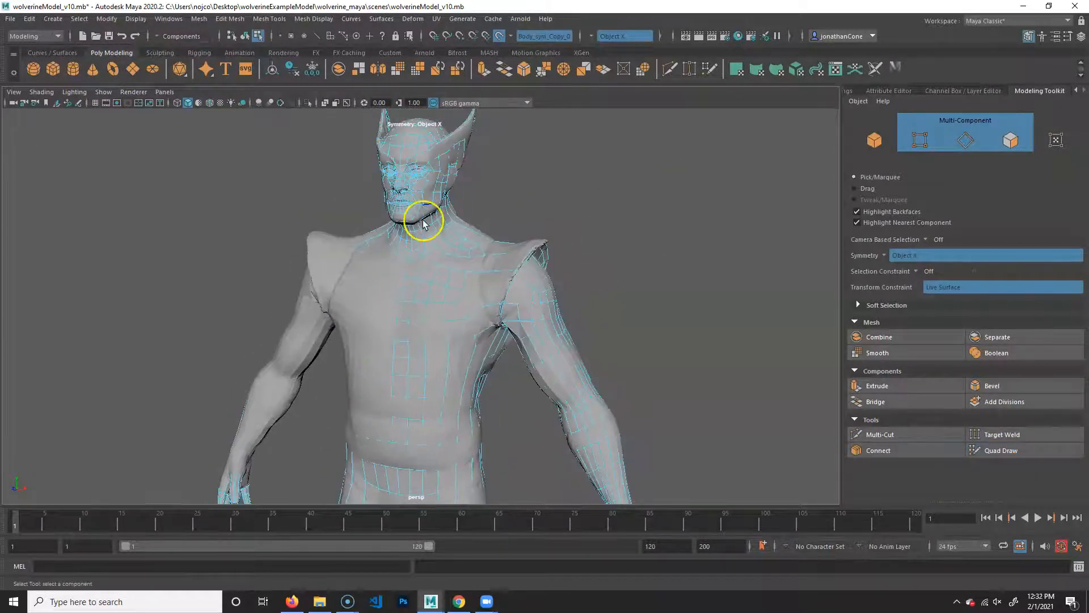
{"action": "left_click", "coordinate": [1080, 35]}
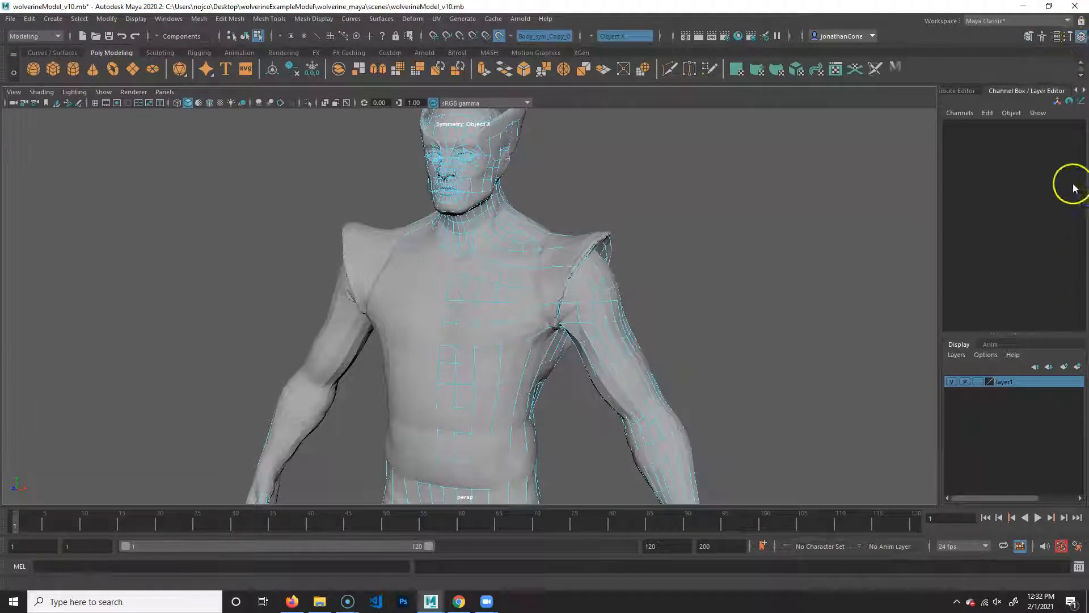
{"action": "left_click", "coordinate": [951, 383]}
{"action": "scroll", "coordinate": [483, 337], "scroll_direction": "down", "scroll_amount": 6}
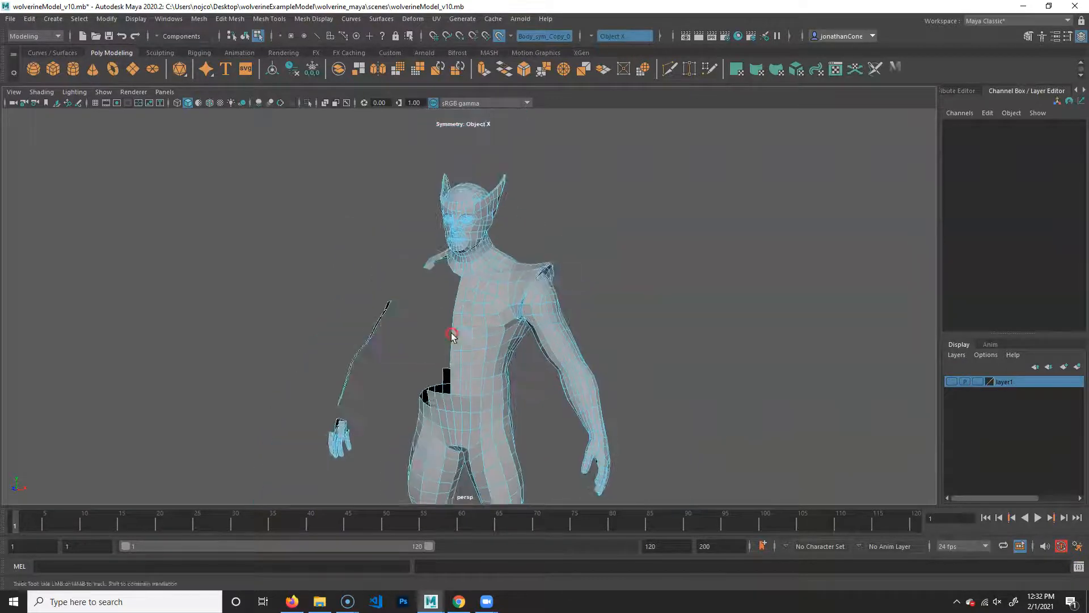
- Select the retopologized body mesh as a whole object
{"action": "left_click", "coordinate": [560, 214]}
{"action": "left_click", "coordinate": [426, 248]}
{"action": "scroll", "coordinate": [414, 305], "scroll_direction": "up", "scroll_amount": 3}
{"action": "left_click", "coordinate": [511, 221]}
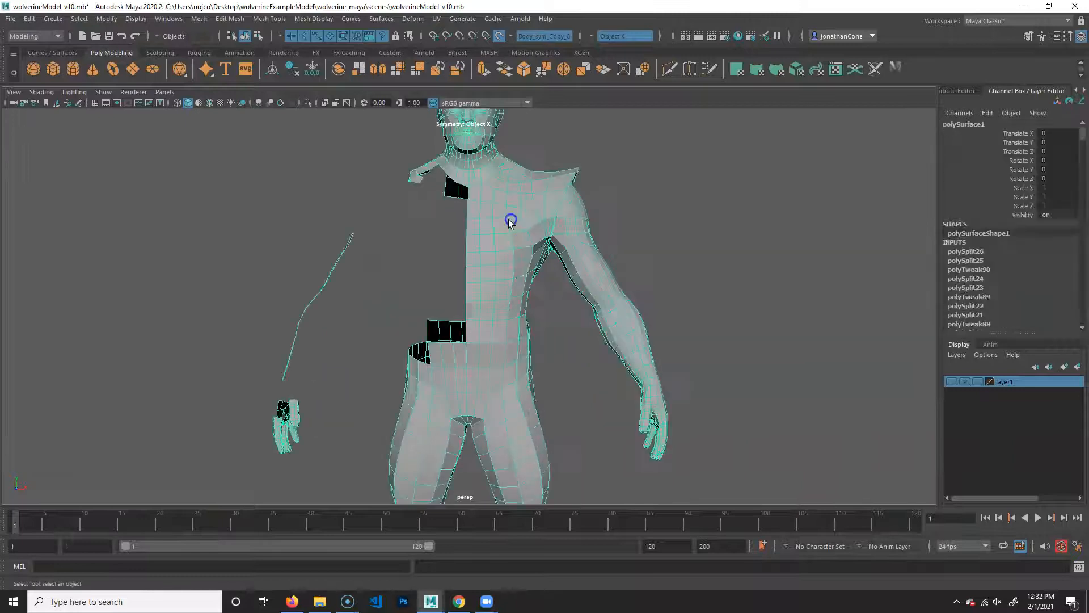
- Switch to the full-size front orthographic view and frame the selected body mesh
{"action": "middle_click_drag", "start_coordinate": [443, 259], "coordinate": [437, 145], "text": "alt"}
{"action": "middle_click_drag", "start_coordinate": [518, 416], "coordinate": [558, 409], "text": "alt"}
{"action": "right_click_drag", "start_coordinate": [420, 382], "coordinate": [554, 371], "text": "alt"}
{"action": "middle_click_drag", "start_coordinate": [554, 372], "coordinate": [544, 343], "text": "alt"}
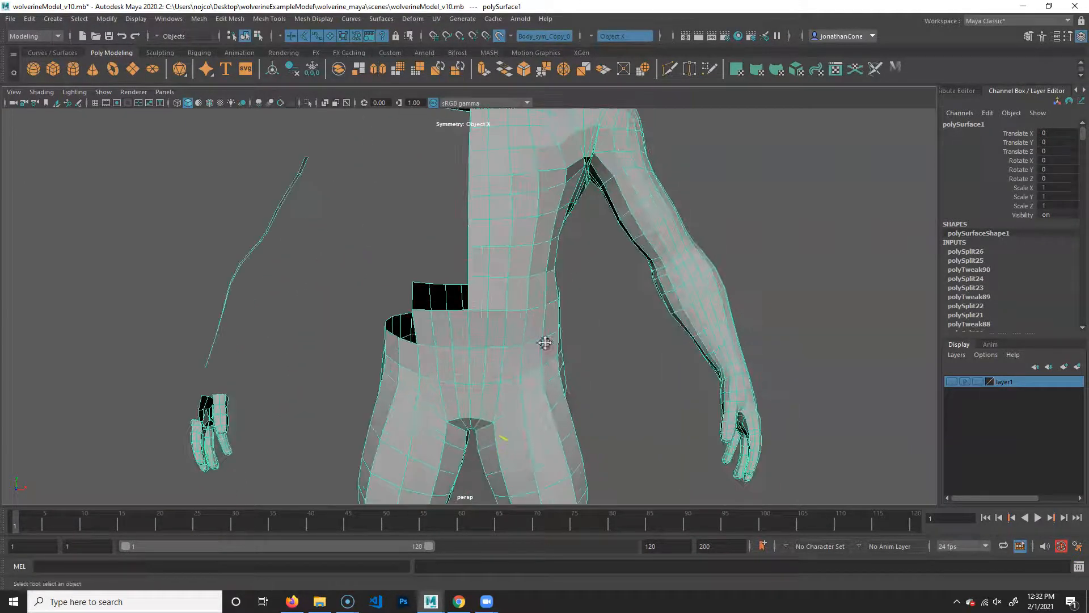
{"action": "middle_click_drag", "start_coordinate": [522, 199], "coordinate": [503, 376], "text": "alt"}
{"action": "left_click_drag", "start_coordinate": [543, 405], "coordinate": [546, 360], "text": "alt"}
{"action": "scroll", "coordinate": [539, 365], "scroll_direction": "up", "scroll_amount": 2}
{"action": "middle_click_drag", "start_coordinate": [510, 378], "coordinate": [493, 395], "text": "alt"}
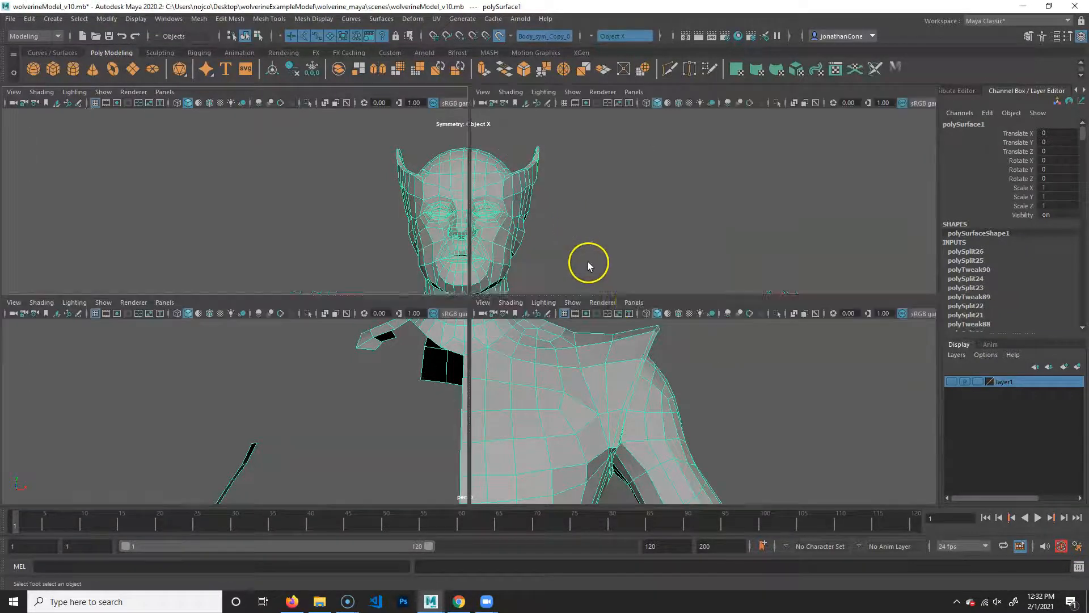
{"action": "key", "text": "space"}
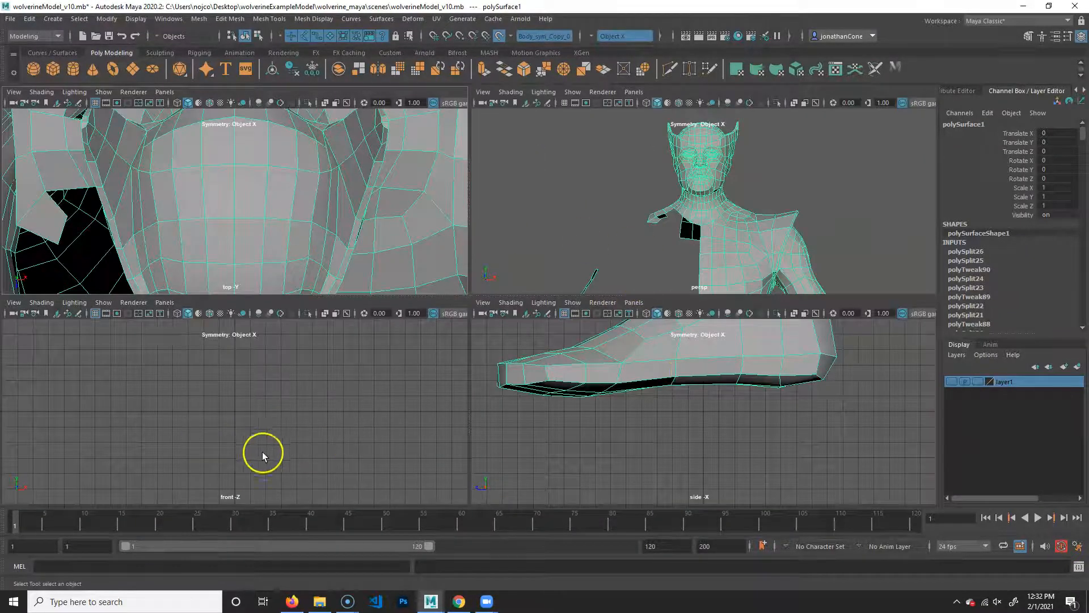
{"action": "key", "text": "space"}
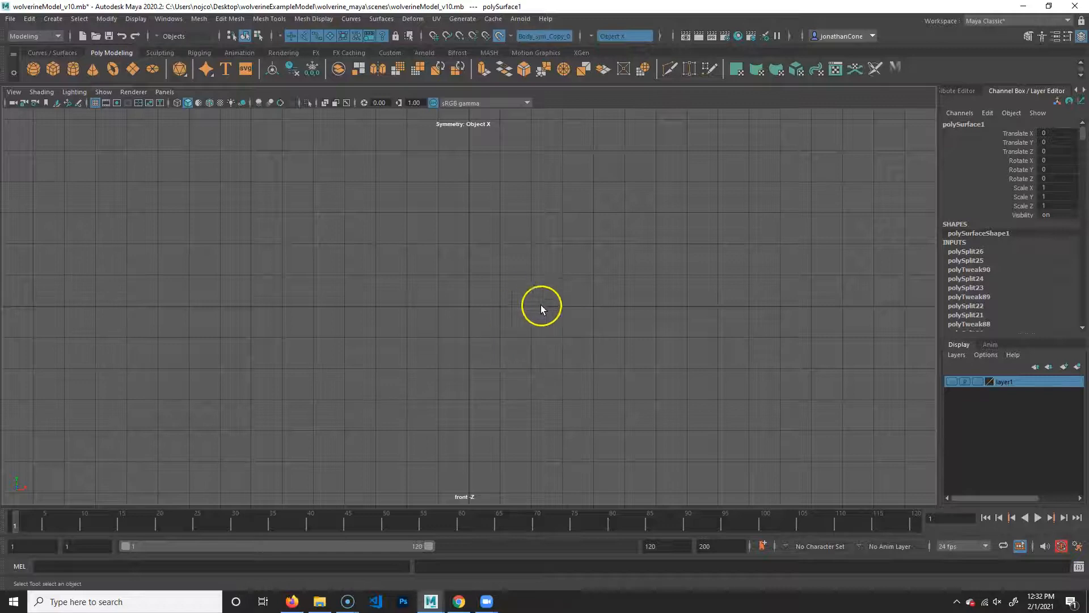
{"action": "middle_click_drag", "start_coordinate": [451, 380], "coordinate": [344, 358], "text": "alt"}
{"action": "key", "text": "f"}
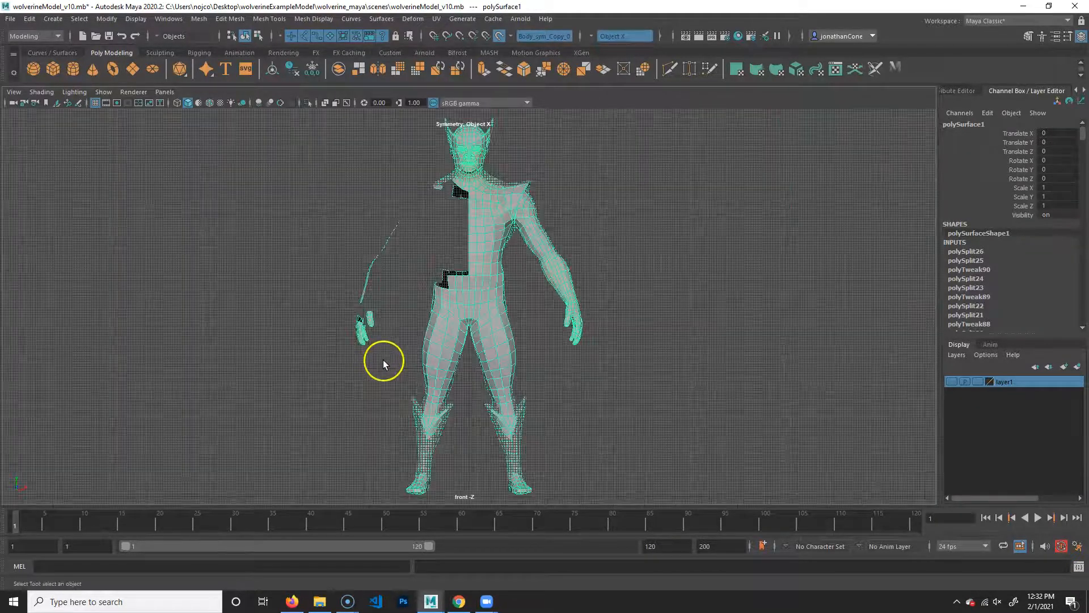
- Set the body mesh to face selection mode, working around the head and shoulders
{"action": "scroll", "coordinate": [304, 271], "scroll_direction": "up", "scroll_amount": 3}
{"action": "middle_click_drag", "start_coordinate": [588, 116], "coordinate": [595, 312], "text": "alt"}
{"action": "scroll", "coordinate": [595, 311], "scroll_direction": "up", "scroll_amount": 5}
{"action": "middle_click_drag", "start_coordinate": [554, 382], "coordinate": [528, 310], "text": "alt"}
{"action": "right_click_drag", "start_coordinate": [591, 335], "coordinate": [434, 332], "text": "alt"}
{"action": "middle_click_drag", "start_coordinate": [497, 337], "coordinate": [441, 324], "text": "alt"}
{"action": "right_click_drag", "start_coordinate": [431, 317], "coordinate": [476, 338], "text": "alt"}
{"action": "middle_click_drag", "start_coordinate": [477, 338], "coordinate": [536, 355], "text": "alt"}
{"action": "right_click_drag", "start_coordinate": [434, 344], "coordinate": [475, 352], "text": "alt"}
{"action": "right_click", "coordinate": [476, 221]}
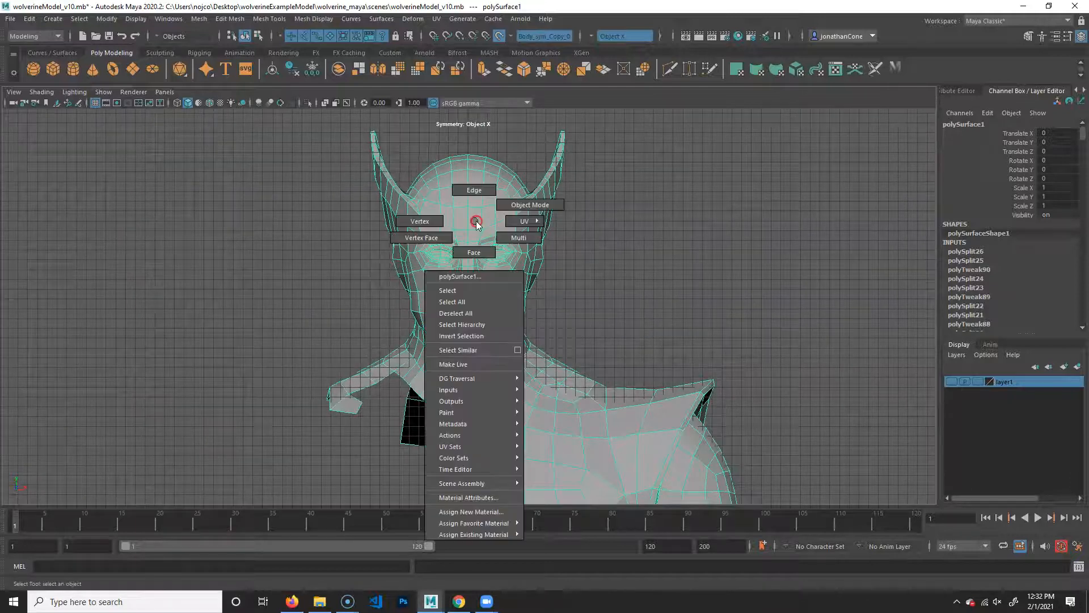
{"action": "left_click", "coordinate": [471, 253]}
{"action": "left_click", "coordinate": [439, 452]}
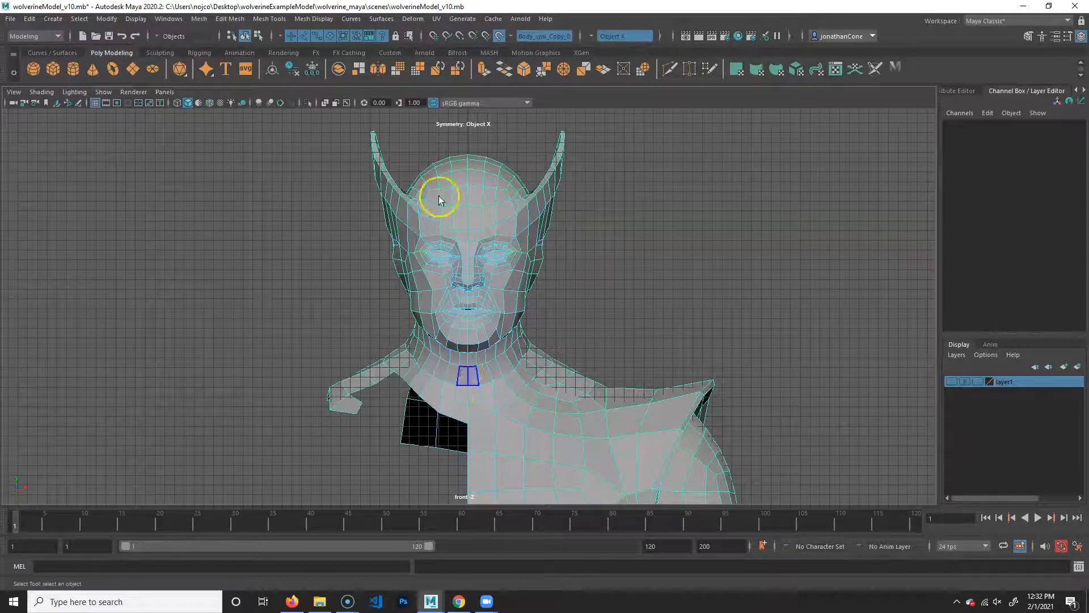
- Delete all construction history in the scene and turn off the live surface
{"action": "left_click", "coordinate": [29, 19]}
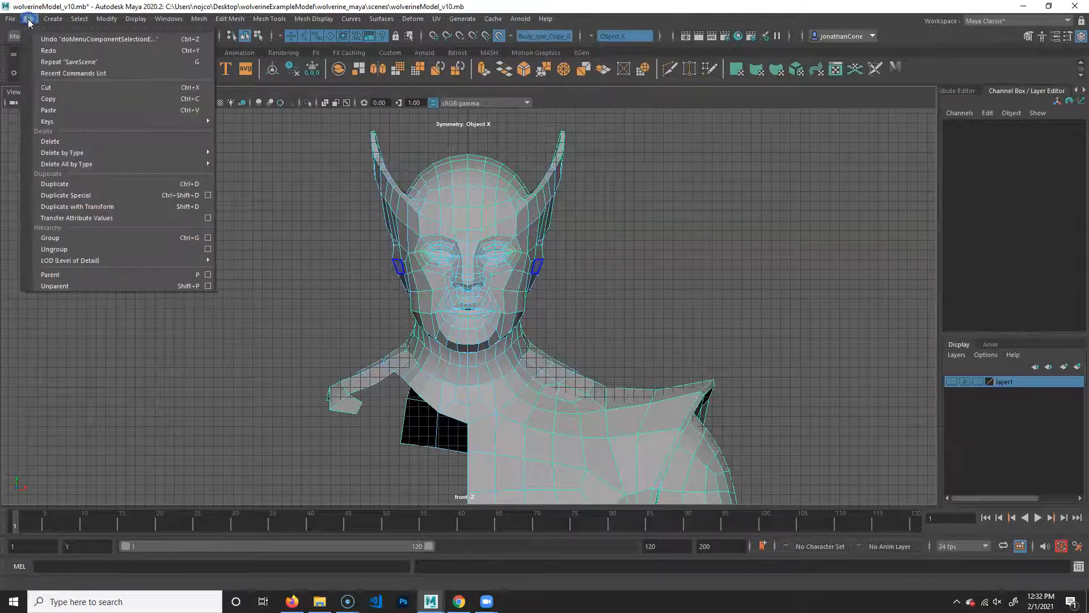
{"action": "mouse_move", "coordinate": [97, 164]}
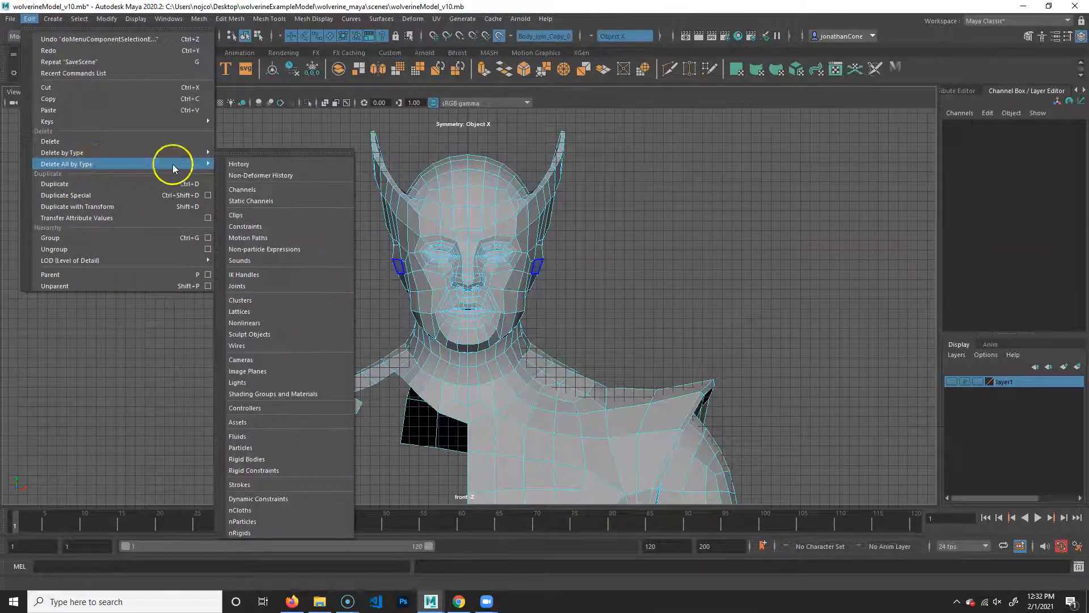
{"action": "left_click", "coordinate": [267, 165]}
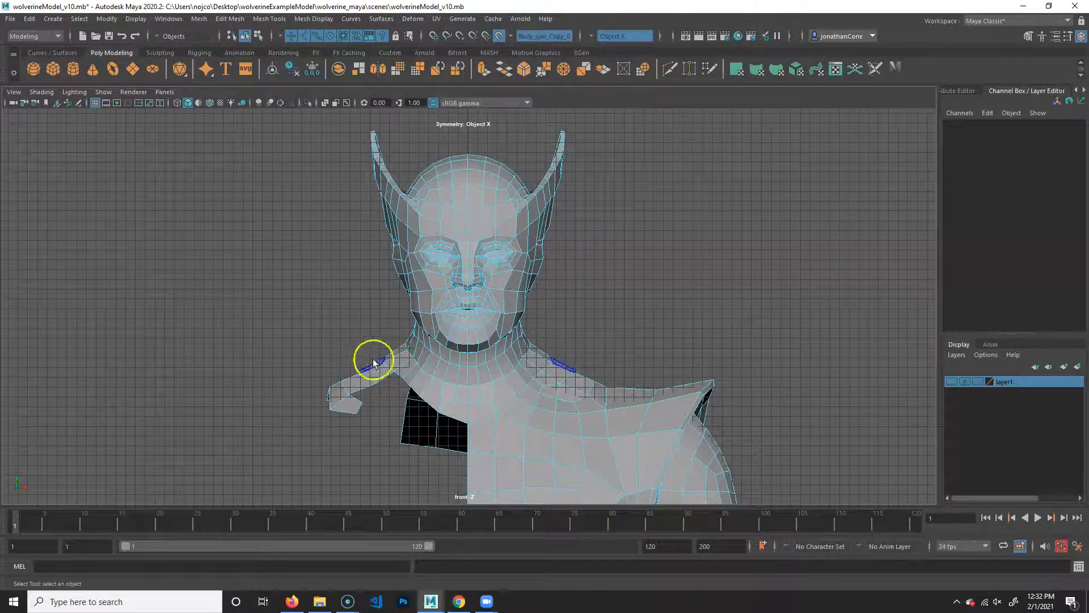
{"action": "left_click", "coordinate": [498, 38]}
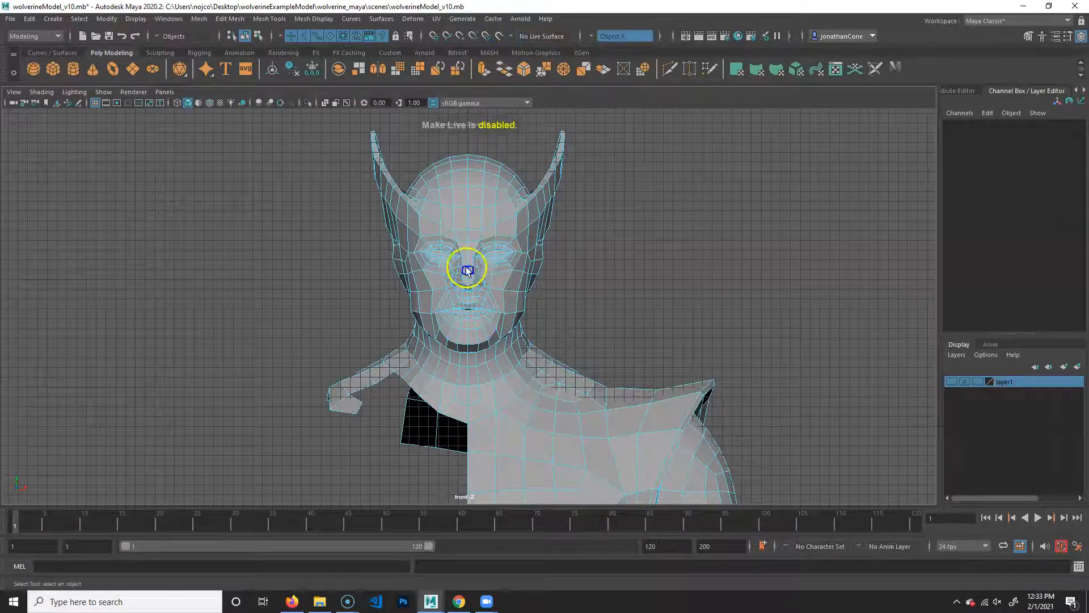
- Turn off Object X symmetry so that faces can be selected on one side only
{"action": "middle_click_drag", "start_coordinate": [440, 331], "coordinate": [441, 319], "text": "alt"}
{"action": "middle_click_drag", "start_coordinate": [385, 193], "coordinate": [381, 220], "text": "alt"}
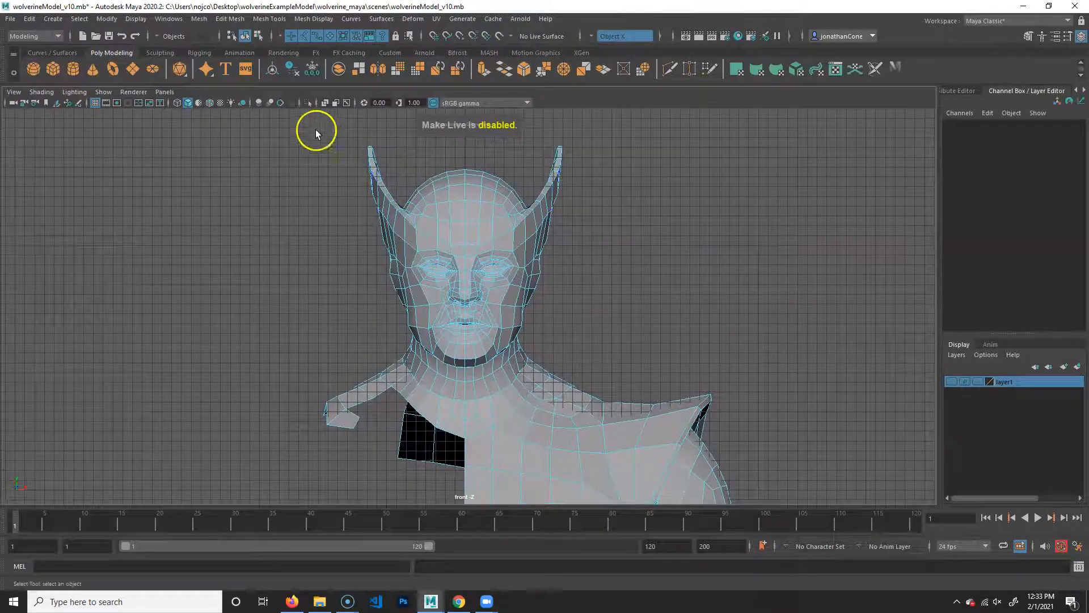
{"action": "left_click_drag", "start_coordinate": [289, 118], "coordinate": [462, 460]}
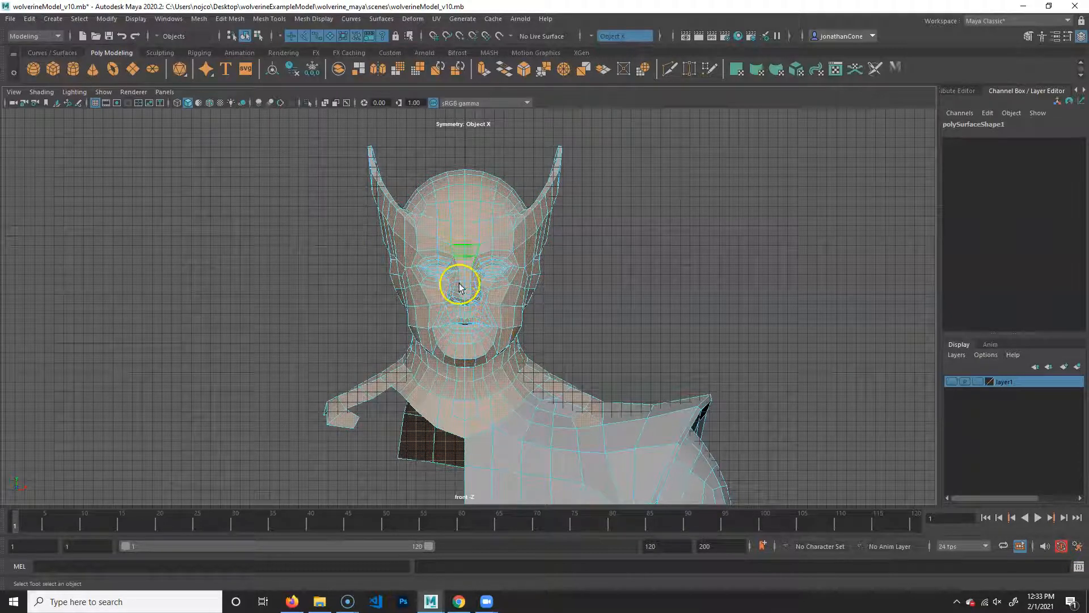
{"action": "left_click", "coordinate": [590, 37]}
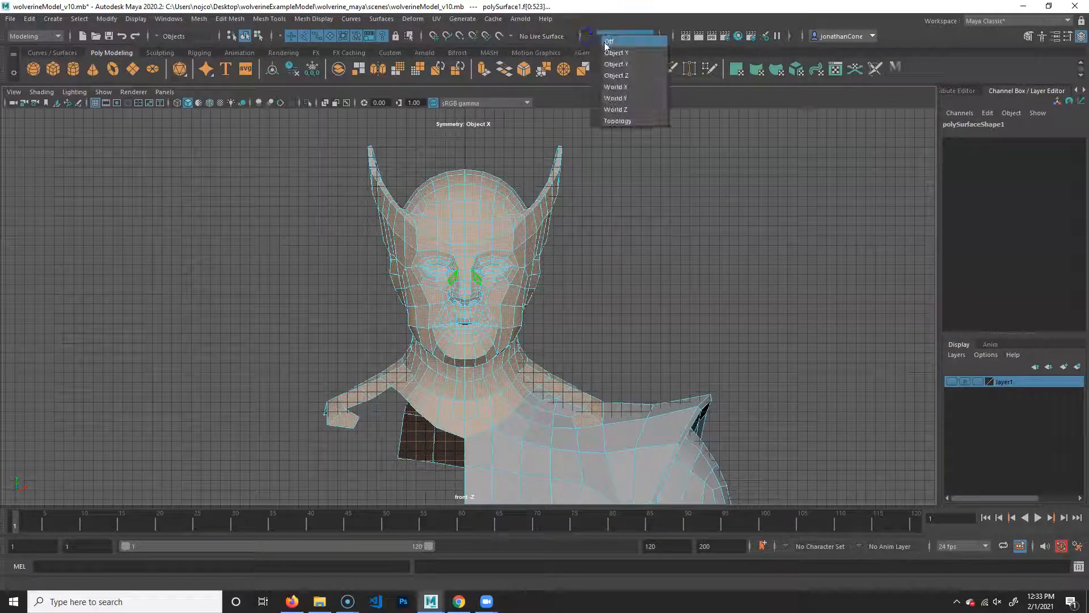
{"action": "left_click", "coordinate": [607, 43]}
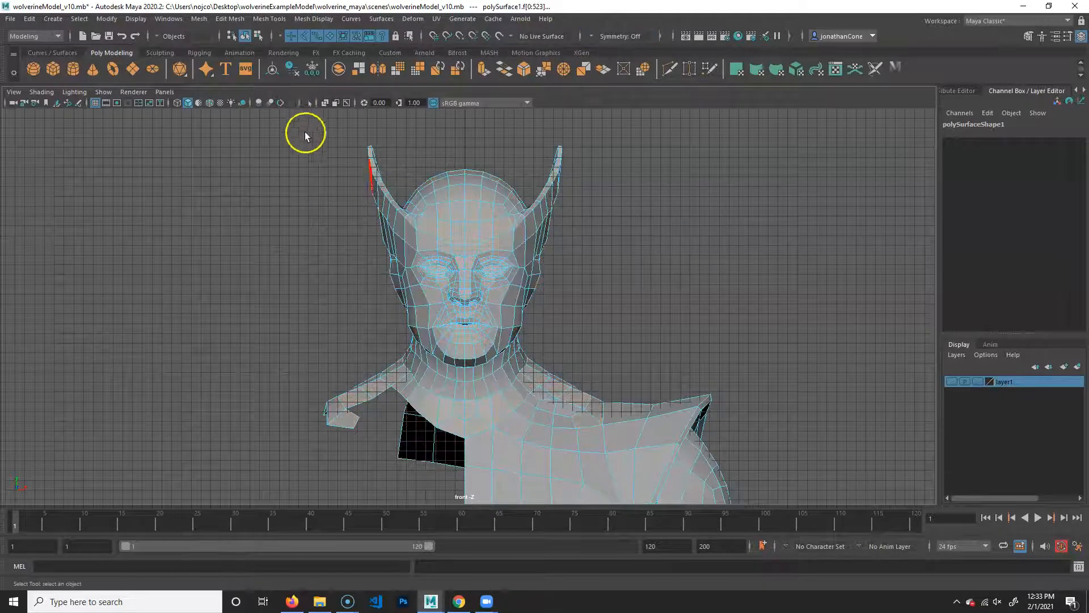
- Delete all faces of the head, neck and shoulder on the character's right side of the centre line
{"action": "left_click", "coordinate": [271, 110]}
{"action": "left_click_drag", "start_coordinate": [271, 110], "coordinate": [461, 478]}
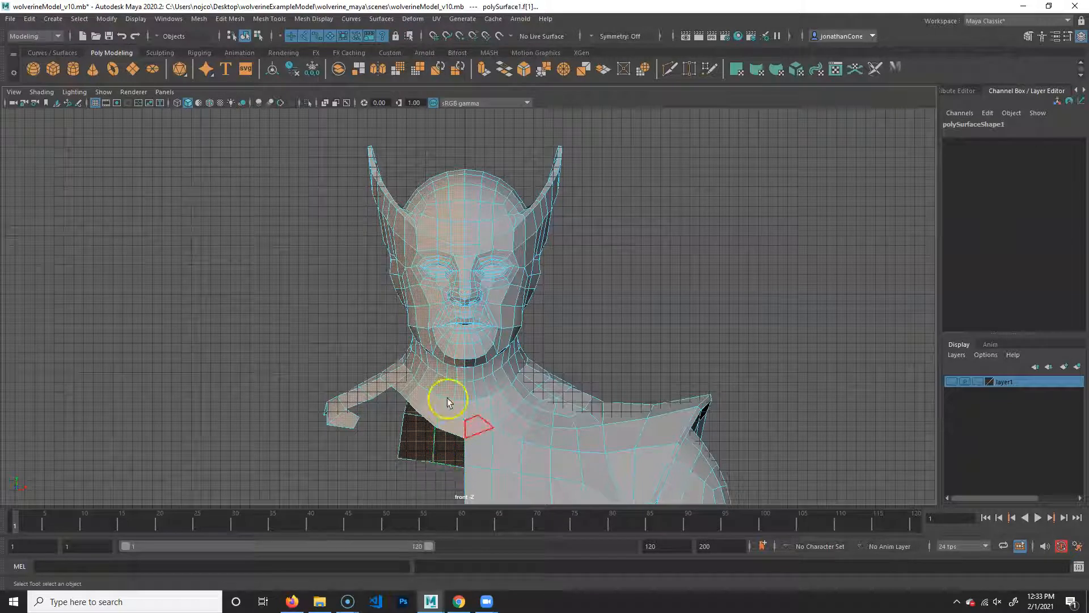
{"action": "key", "text": "Delete"}
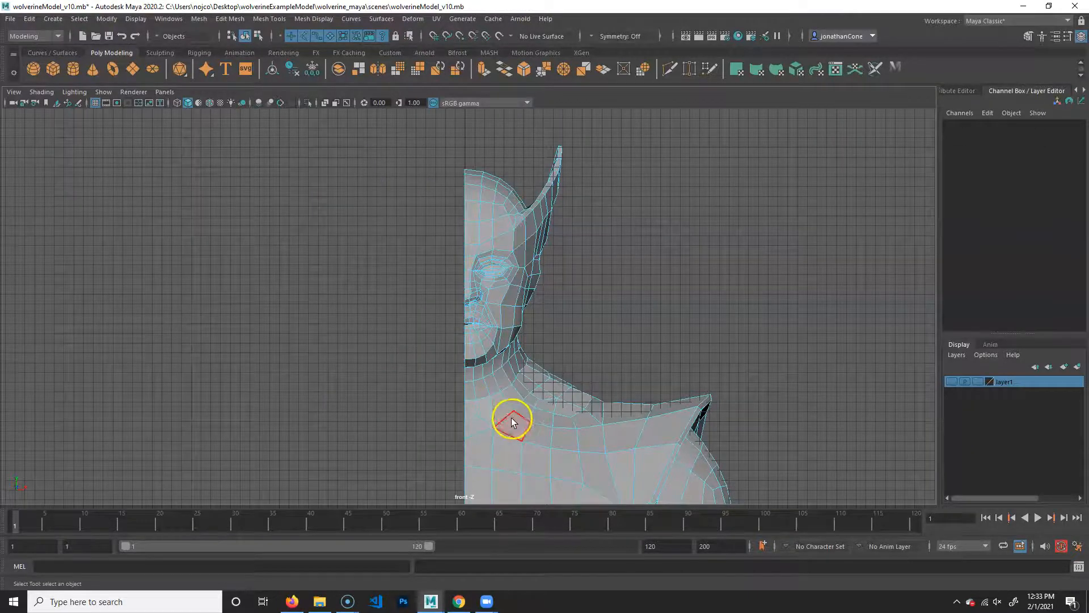
- Delete the leftover arm strip and hand faces on the character's right side
{"action": "middle_click_drag", "start_coordinate": [511, 419], "coordinate": [467, 131], "text": "alt"}
{"action": "middle_click_drag", "start_coordinate": [479, 360], "coordinate": [476, 128], "text": "alt"}
{"action": "middle_click_drag", "start_coordinate": [496, 311], "coordinate": [618, 391], "text": "alt"}
{"action": "right_click_drag", "start_coordinate": [454, 363], "coordinate": [224, 239], "text": "alt"}
{"action": "middle_click_drag", "start_coordinate": [224, 239], "coordinate": [288, 178], "text": "alt"}
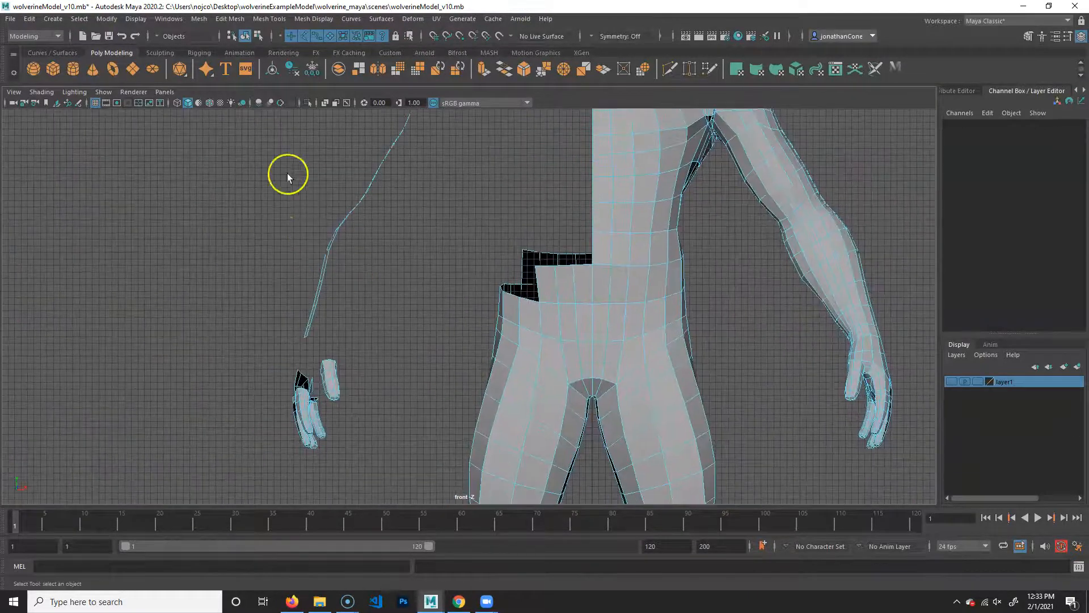
{"action": "right_click_drag", "start_coordinate": [287, 178], "coordinate": [127, 255], "text": "alt"}
{"action": "left_click_drag", "start_coordinate": [282, 117], "coordinate": [444, 430]}
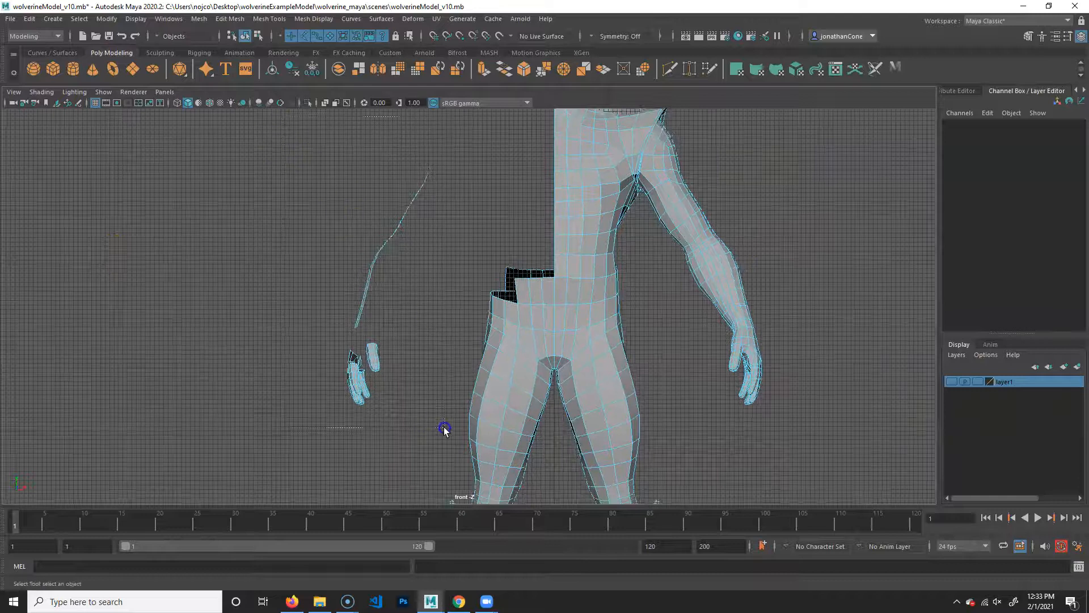
{"action": "key", "text": "Delete"}
- Delete the hip, leg and foot faces on the character's right side of the centre line
{"action": "middle_click_drag", "start_coordinate": [557, 365], "coordinate": [534, 253], "text": "alt"}
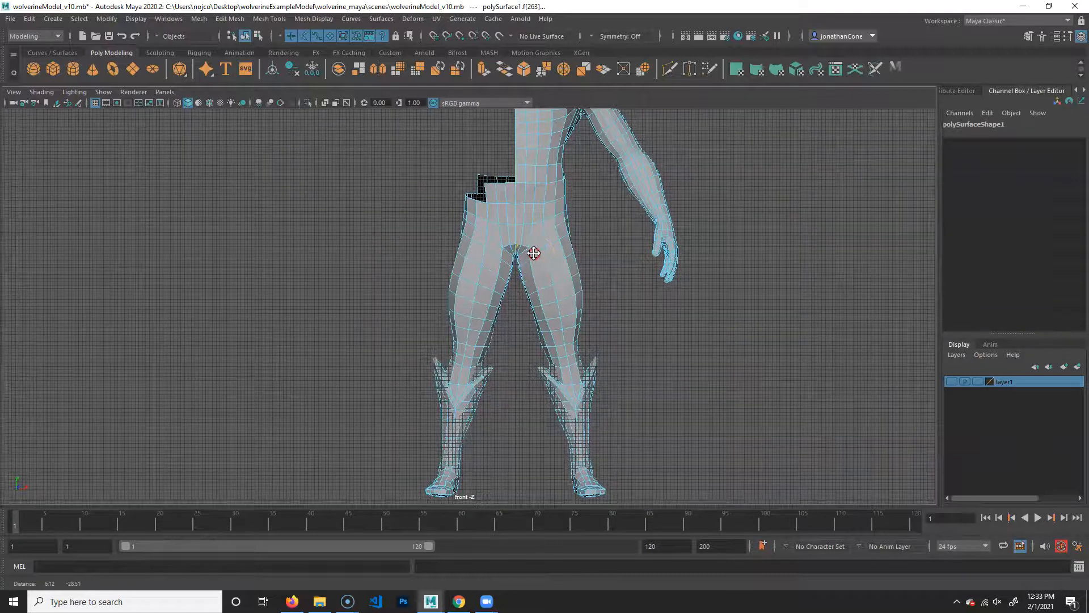
{"action": "right_click_drag", "start_coordinate": [534, 253], "coordinate": [437, 217], "text": "alt"}
{"action": "left_click_drag", "start_coordinate": [327, 138], "coordinate": [512, 492]}
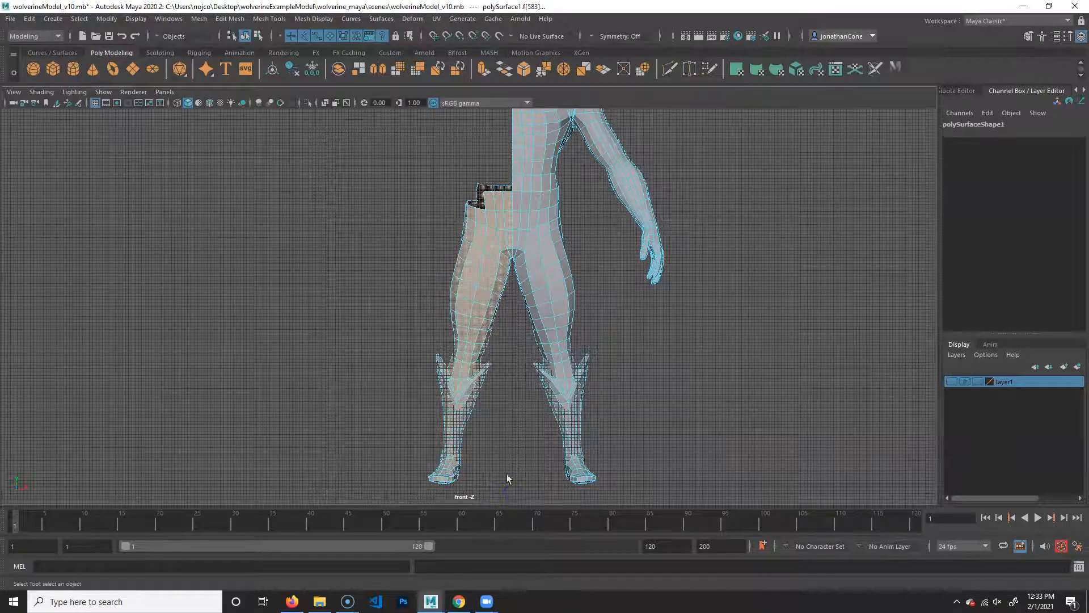
{"action": "key", "text": "Delete"}
- Return from the front view to the full-size perspective view
{"action": "middle_click_drag", "start_coordinate": [519, 170], "coordinate": [518, 418], "text": "alt"}
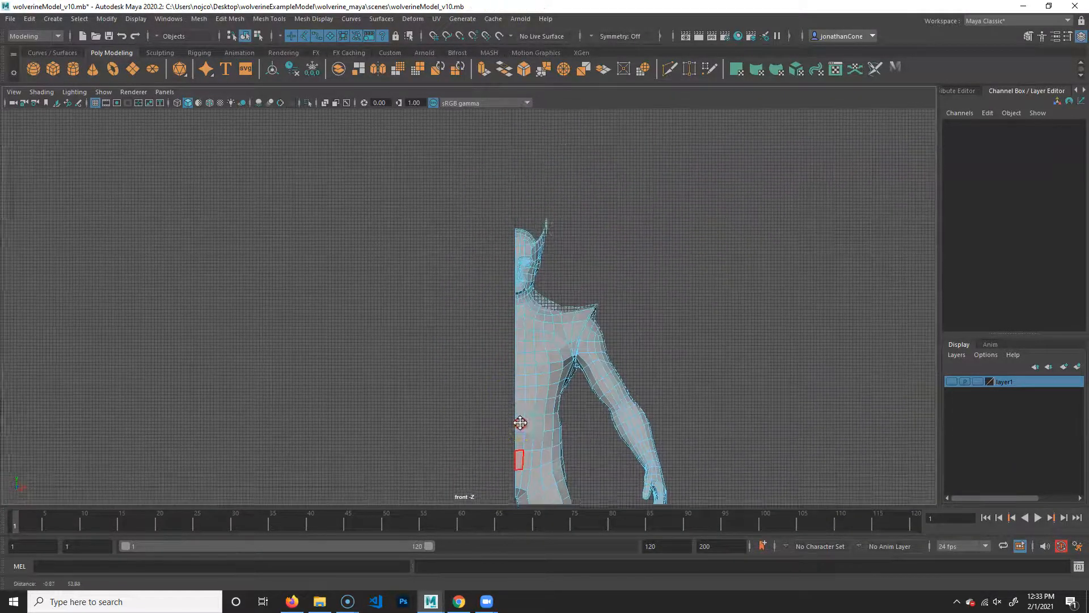
{"action": "right_click_drag", "start_coordinate": [518, 418], "coordinate": [810, 315], "text": "alt"}
{"action": "middle_click_drag", "start_coordinate": [562, 365], "coordinate": [453, 299], "text": "alt"}
{"action": "right_click_drag", "start_coordinate": [452, 299], "coordinate": [529, 295], "text": "alt"}
{"action": "key", "text": "space"}
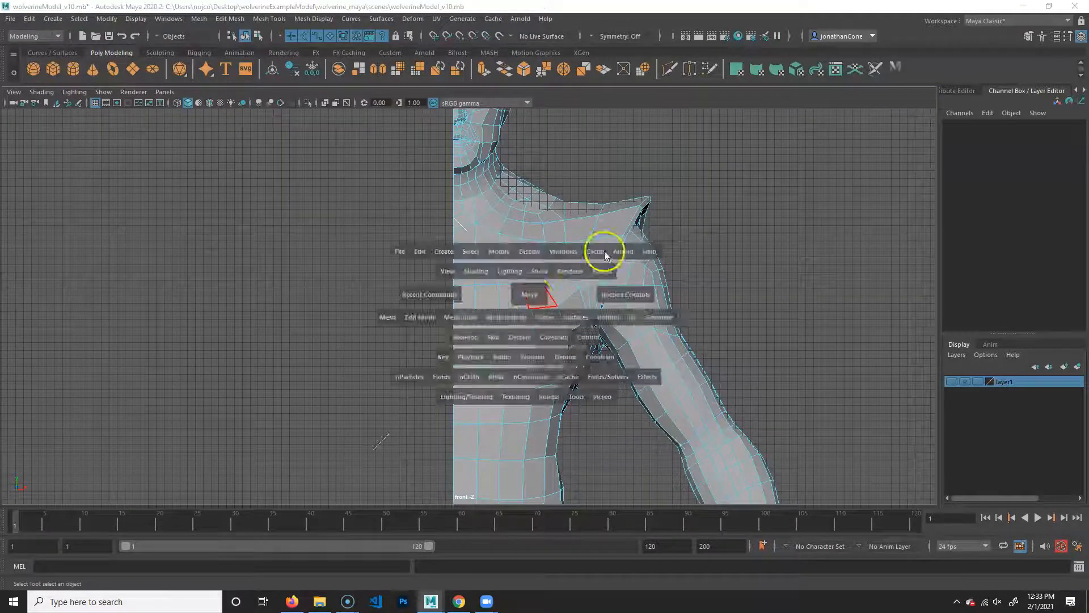
{"action": "key", "text": "space"}
{"action": "key", "text": "space"}
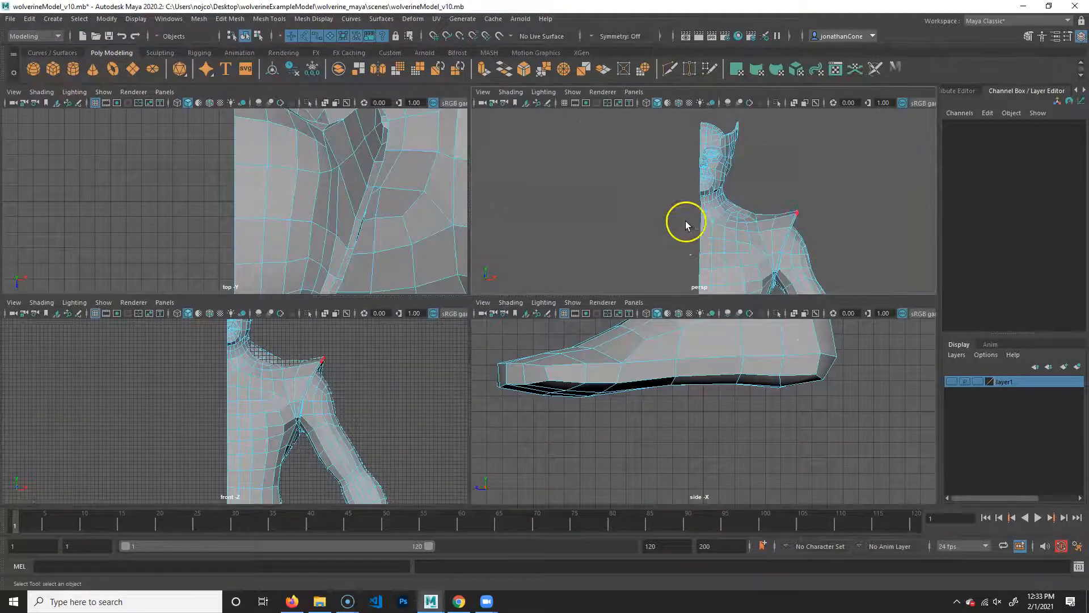
- Select the remaining half-body mesh in object mode and check its open centre edge from several angles
{"action": "middle_click_drag", "start_coordinate": [598, 437], "coordinate": [600, 321], "text": "alt"}
{"action": "right_click_drag", "start_coordinate": [600, 321], "coordinate": [278, 355], "text": "alt"}
{"action": "left_click_drag", "start_coordinate": [277, 355], "coordinate": [545, 379], "text": "alt"}
{"action": "right_click_drag", "start_coordinate": [545, 379], "coordinate": [642, 379], "text": "alt"}
{"action": "middle_click_drag", "start_coordinate": [642, 378], "coordinate": [547, 381], "text": "alt"}
{"action": "left_click_drag", "start_coordinate": [474, 347], "coordinate": [552, 241]}
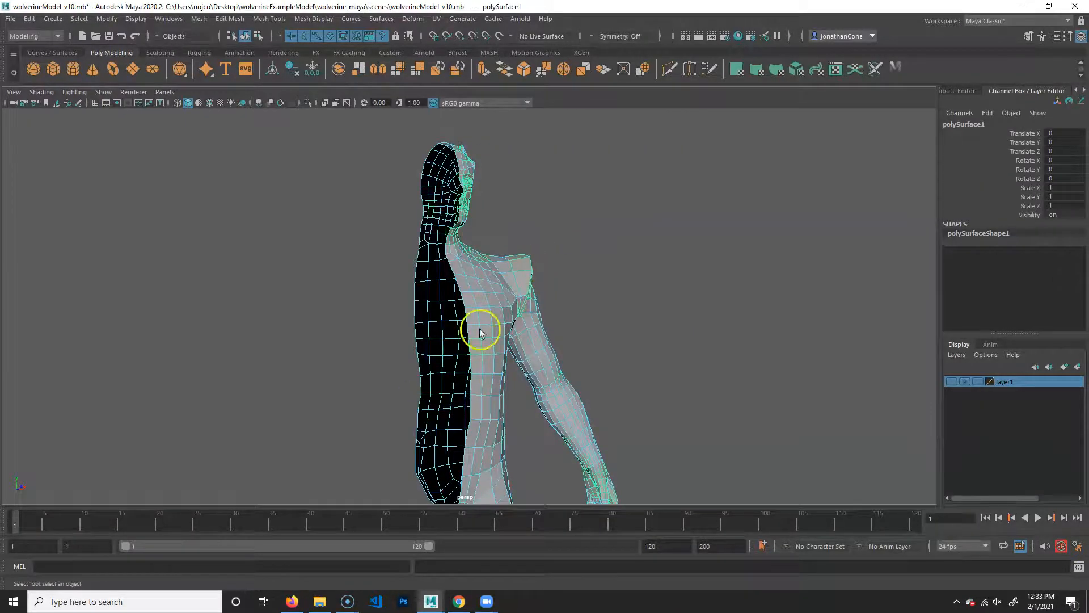
{"action": "middle_click_drag", "start_coordinate": [540, 387], "coordinate": [569, 331], "text": "alt"}
{"action": "left_click", "coordinate": [670, 237]}
{"action": "left_click_drag", "start_coordinate": [656, 397], "coordinate": [455, 324], "text": "alt"}
{"action": "left_click", "coordinate": [451, 342]}
{"action": "middle_click_drag", "start_coordinate": [441, 390], "coordinate": [449, 356], "text": "alt"}
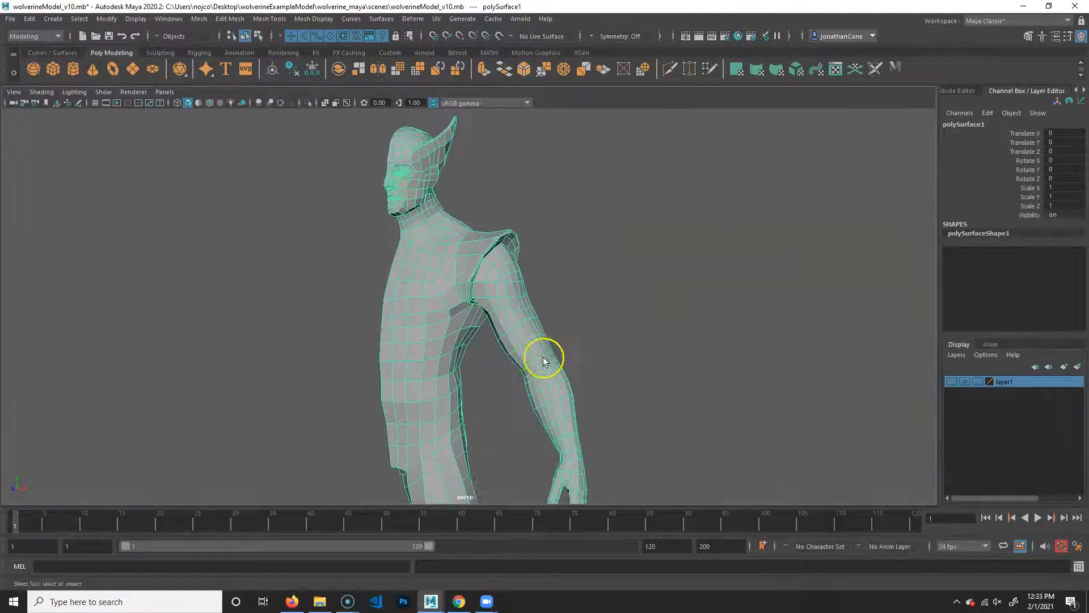
- Duplicate the selected half-body mesh
{"action": "right_click_drag", "start_coordinate": [491, 354], "coordinate": [420, 372], "text": "alt"}
{"action": "left_click_drag", "start_coordinate": [435, 389], "coordinate": [474, 380], "text": "alt"}
{"action": "right_click_drag", "start_coordinate": [398, 379], "coordinate": [522, 385], "text": "alt"}
{"action": "middle_click_drag", "start_coordinate": [522, 384], "coordinate": [556, 355], "text": "alt"}
{"action": "right_click_drag", "start_coordinate": [662, 401], "coordinate": [466, 386], "text": "alt"}
{"action": "middle_click_drag", "start_coordinate": [466, 386], "coordinate": [504, 348], "text": "alt"}
{"action": "mouse_move", "coordinate": [539, 433]}
{"action": "left_mouse_down", "text": "alt"}
{"action": "mouse_move", "coordinate": [564, 424]}
{"action": "mouse_move", "coordinate": [549, 428]}
{"action": "left_mouse_up", "text": "alt"}
{"action": "right_click_drag", "start_coordinate": [550, 428], "coordinate": [605, 426], "text": "alt"}
{"action": "middle_click_drag", "start_coordinate": [594, 427], "coordinate": [556, 424], "text": "alt"}
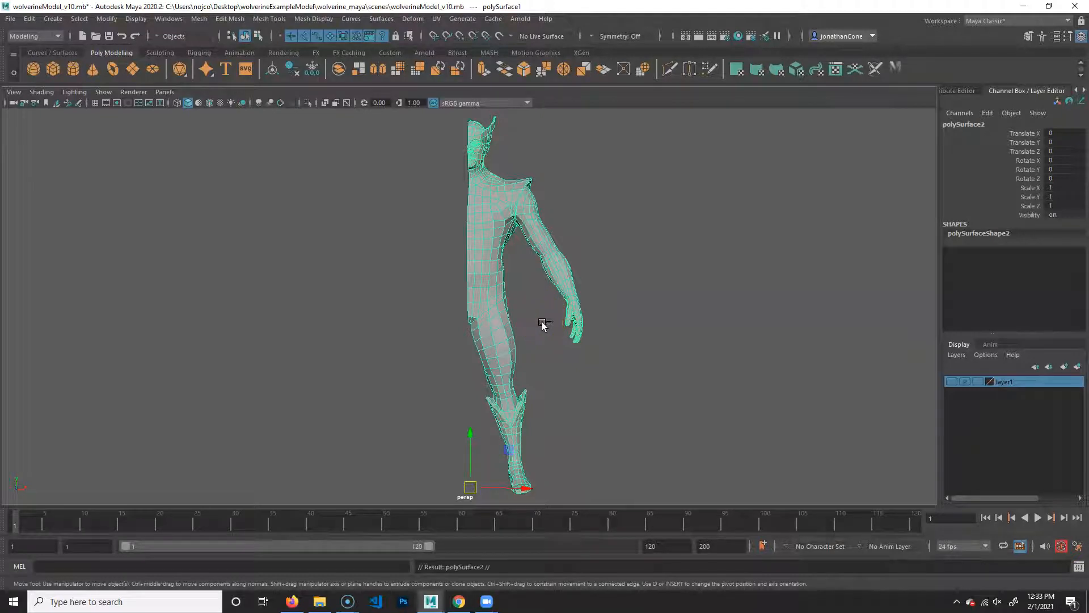
- Try to mirror the duplicated half freehand by scaling it through to the negative X side, and undo the scaling
{"action": "middle_click_drag", "start_coordinate": [501, 282], "coordinate": [502, 329], "text": "alt"}
{"action": "middle_click_drag", "start_coordinate": [536, 384], "coordinate": [525, 322], "text": "alt"}
{"action": "key", "text": "r"}
{"action": "middle_click_drag", "start_coordinate": [564, 389], "coordinate": [594, 306], "text": "alt"}
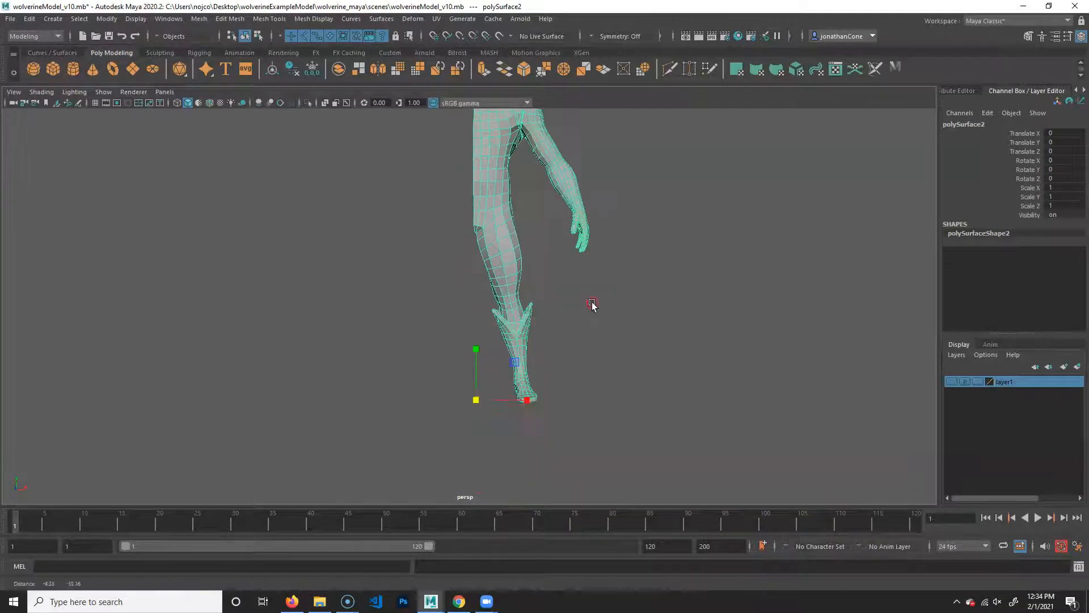
{"action": "left_click", "coordinate": [524, 402]}
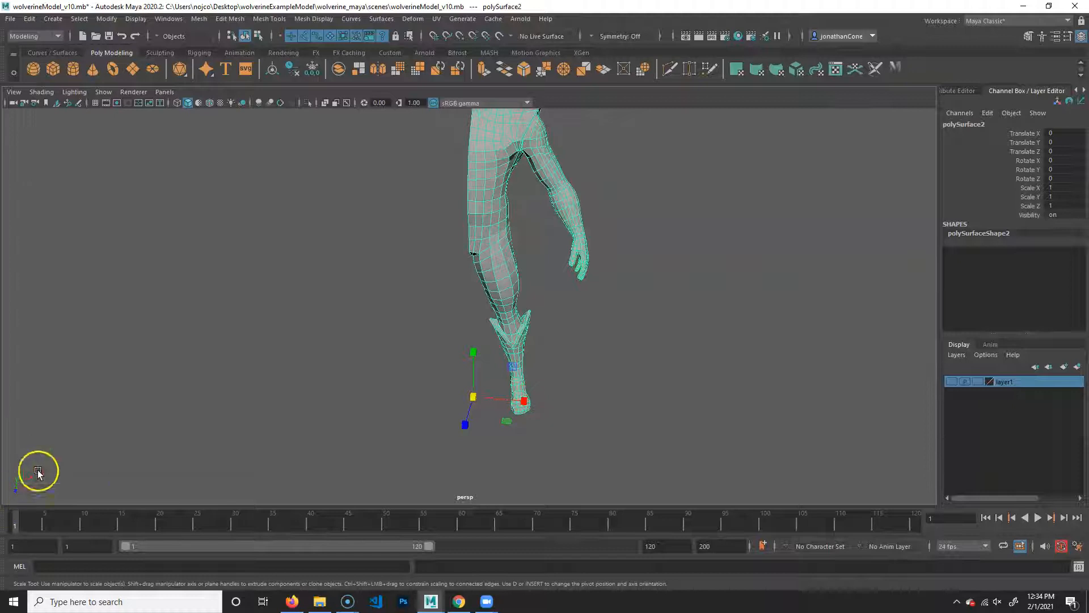
{"action": "left_click_drag", "start_coordinate": [522, 403], "coordinate": [424, 380]}
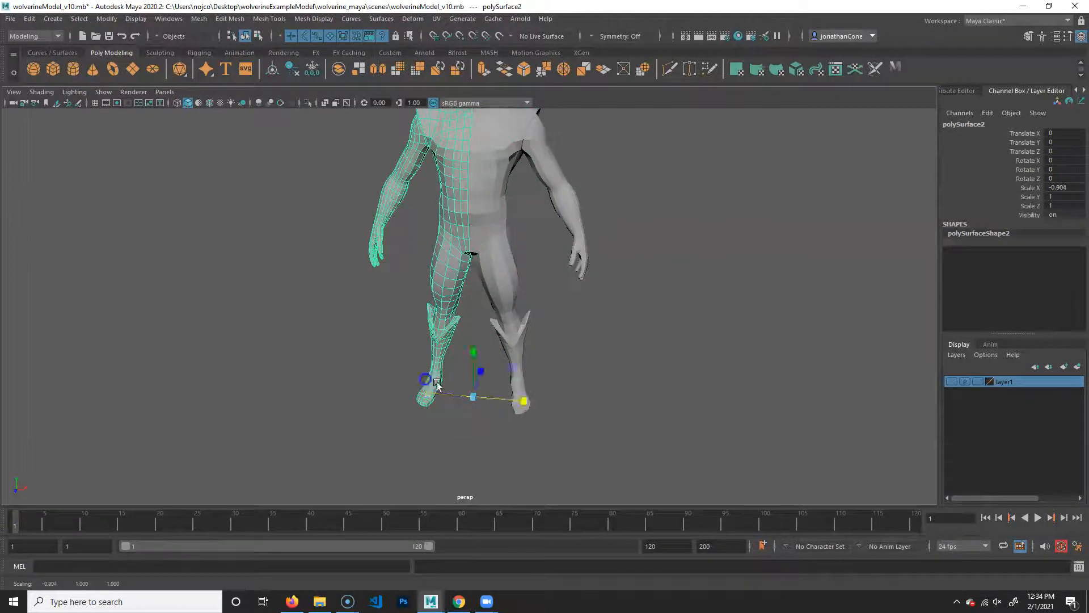
{"action": "key", "text": "ctrl+z"}
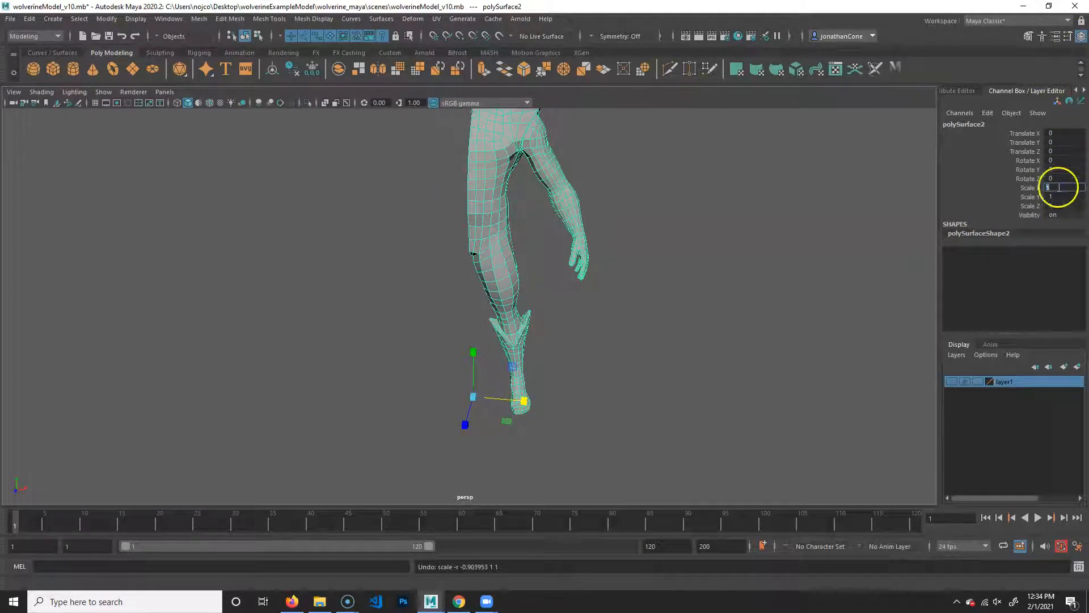
- Mirror the duplicated half-body across the centre line by setting its Scale X to -1
{"action": "key", "text": "Return"}
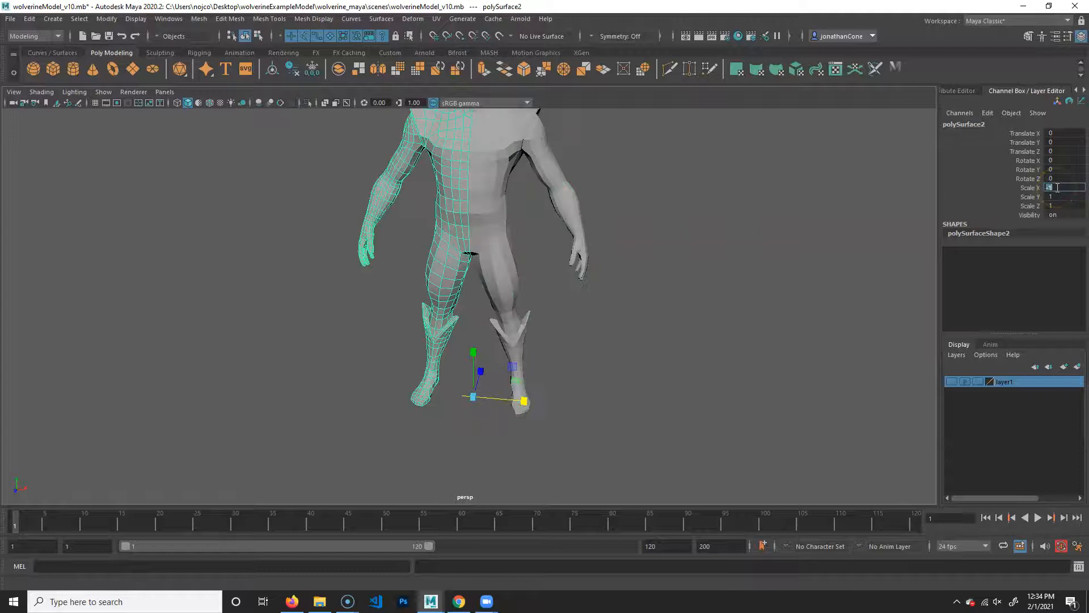
{"action": "middle_click_drag", "start_coordinate": [497, 272], "coordinate": [515, 426], "text": "alt"}
{"action": "right_click_drag", "start_coordinate": [516, 426], "coordinate": [630, 396], "text": "alt"}
{"action": "left_click_drag", "start_coordinate": [630, 396], "coordinate": [519, 340], "text": "alt"}
- Select both body halves together and combine them into a single mesh
{"action": "left_click", "coordinate": [493, 385]}
{"action": "left_click", "coordinate": [406, 301]}
{"action": "left_click", "coordinate": [501, 301]}
{"action": "left_click", "coordinate": [404, 305]}
{"action": "left_click", "coordinate": [538, 301]}
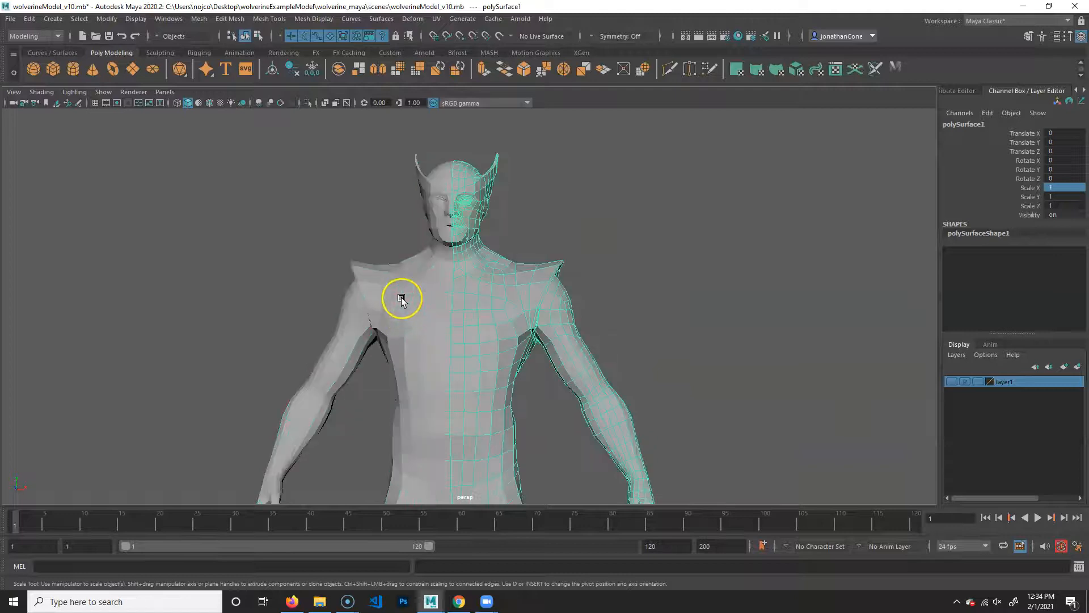
{"action": "left_click", "coordinate": [401, 302], "text": "shift"}
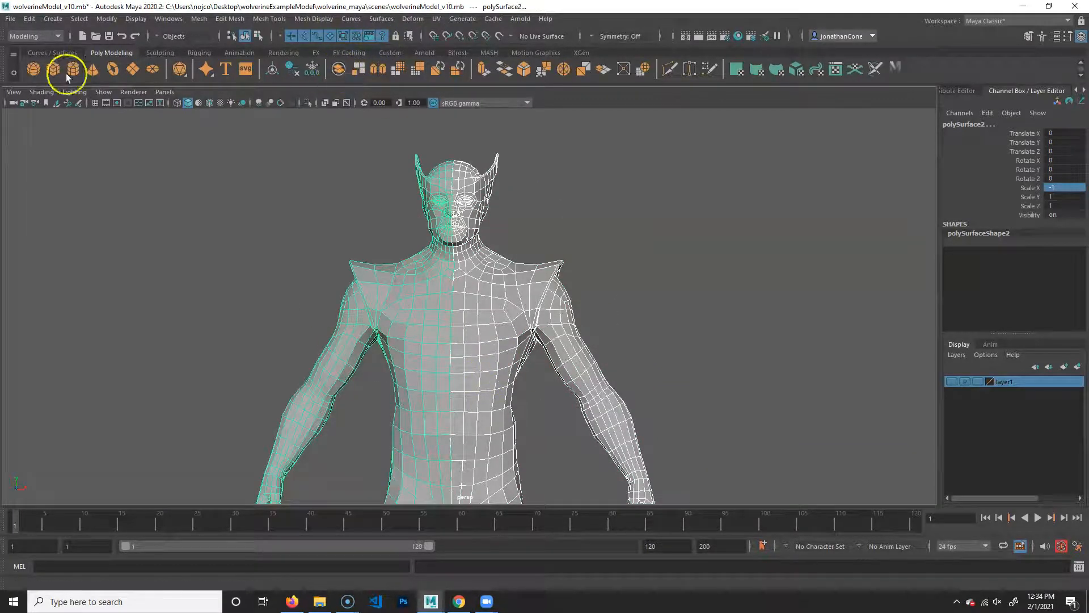
{"action": "left_click", "coordinate": [51, 53]}
{"action": "left_click", "coordinate": [111, 52]}
{"action": "left_click", "coordinate": [156, 53]}
{"action": "left_click", "coordinate": [123, 52]}
{"action": "left_click", "coordinate": [36, 36]}
{"action": "left_click", "coordinate": [43, 51]}
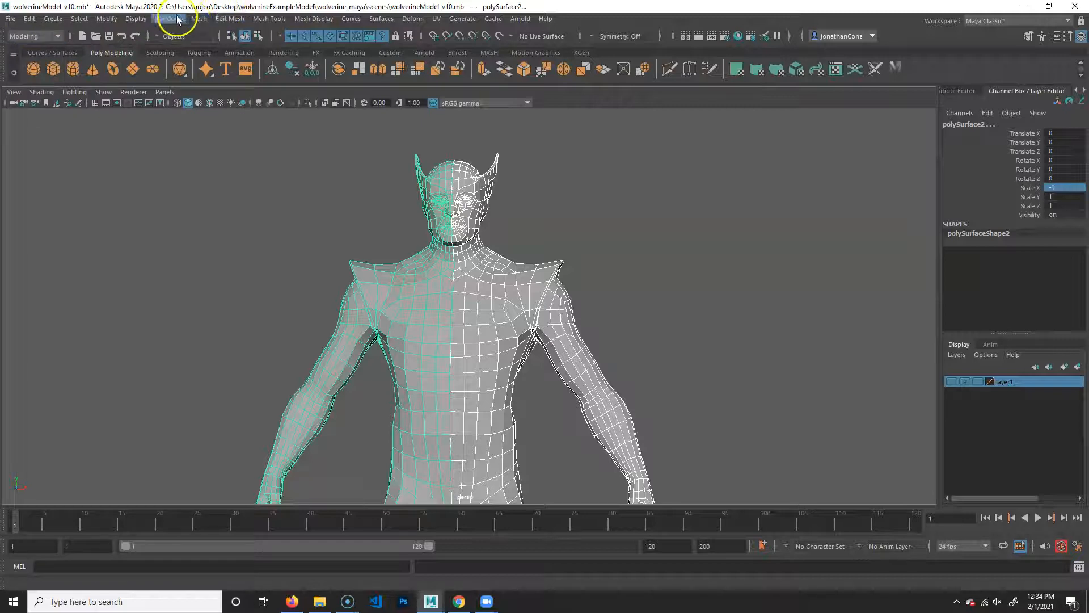
{"action": "left_click", "coordinate": [199, 19]}
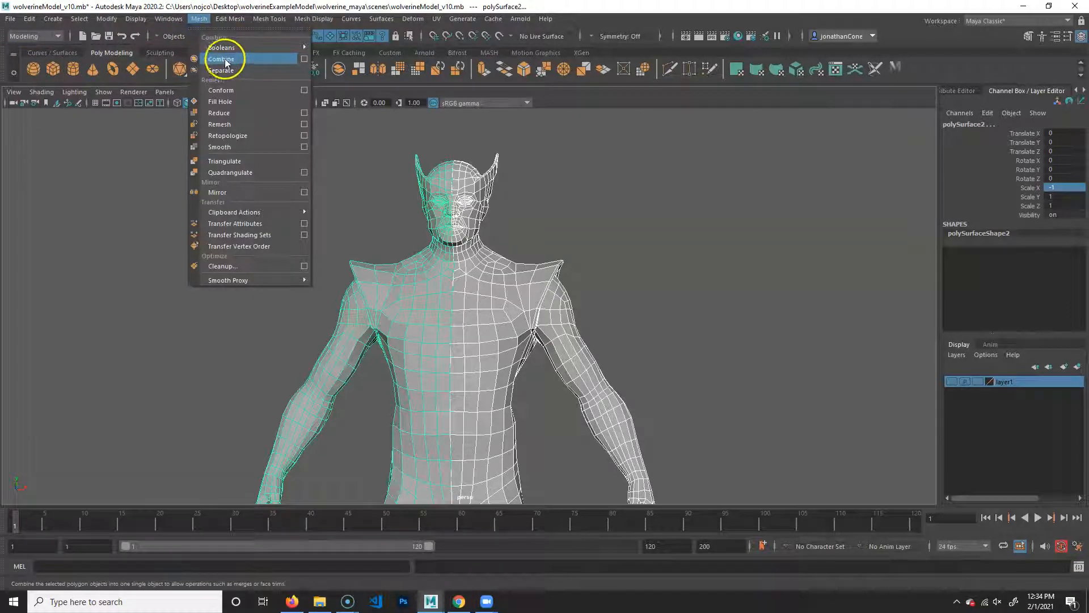
{"action": "left_click", "coordinate": [200, 19]}
{"action": "left_click", "coordinate": [340, 69]}
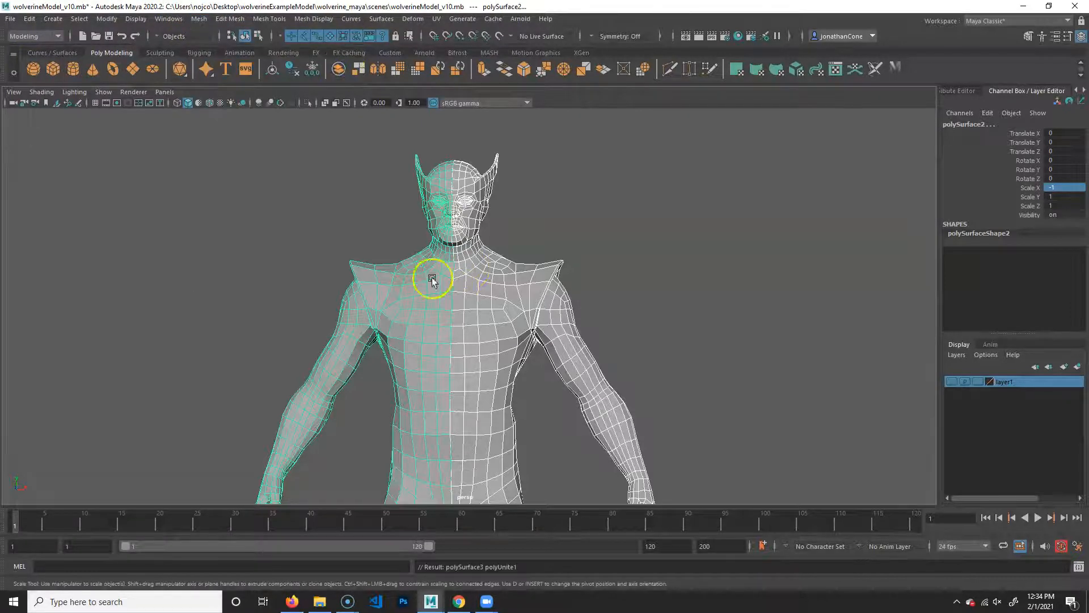
- Test whether the centre seam is joined by moving one chest vertex away from it, and undo the move
{"action": "left_click", "coordinate": [449, 290]}
{"action": "scroll", "coordinate": [487, 309], "scroll_direction": "up", "scroll_amount": 5}
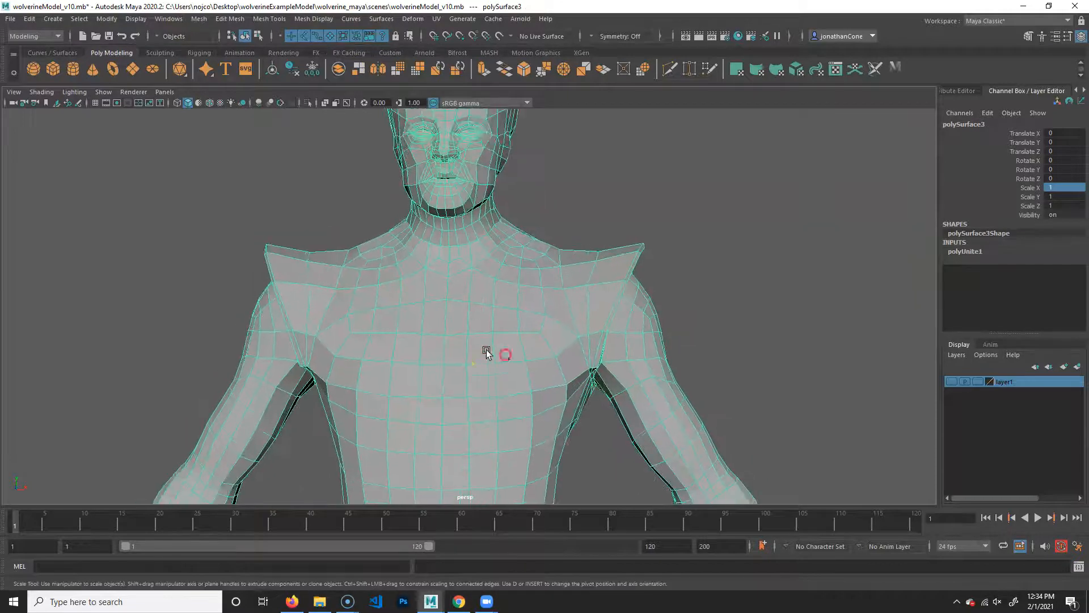
{"action": "key", "text": "F9"}
{"action": "left_click", "coordinate": [445, 333]}
{"action": "key", "text": "w"}
{"action": "left_click_drag", "start_coordinate": [456, 347], "coordinate": [463, 330]}
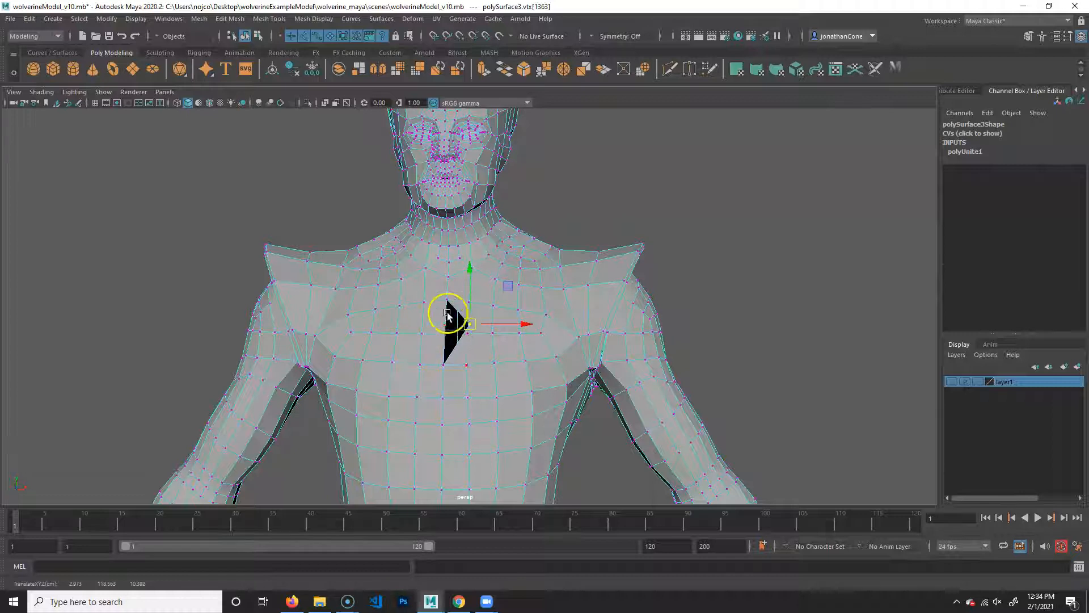
{"action": "key", "text": "ctrl+z"}
- Select all vertices of the combined body mesh and merge them with a distance threshold of 0.001
{"action": "right_click_drag", "start_coordinate": [557, 293], "coordinate": [548, 314]}
{"action": "left_click", "coordinate": [580, 322]}
{"action": "right_click_drag", "start_coordinate": [613, 387], "coordinate": [377, 396], "text": "alt"}
{"action": "middle_click_drag", "start_coordinate": [560, 416], "coordinate": [554, 376], "text": "alt"}
{"action": "left_click_drag", "start_coordinate": [511, 337], "coordinate": [508, 329], "text": "alt"}
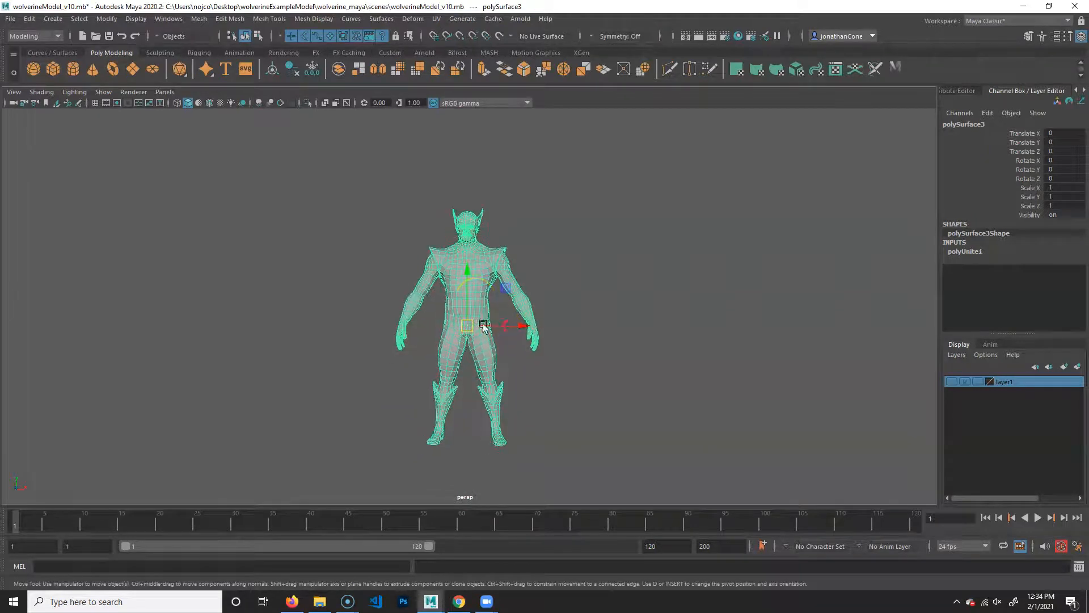
{"action": "right_click", "coordinate": [475, 248]}
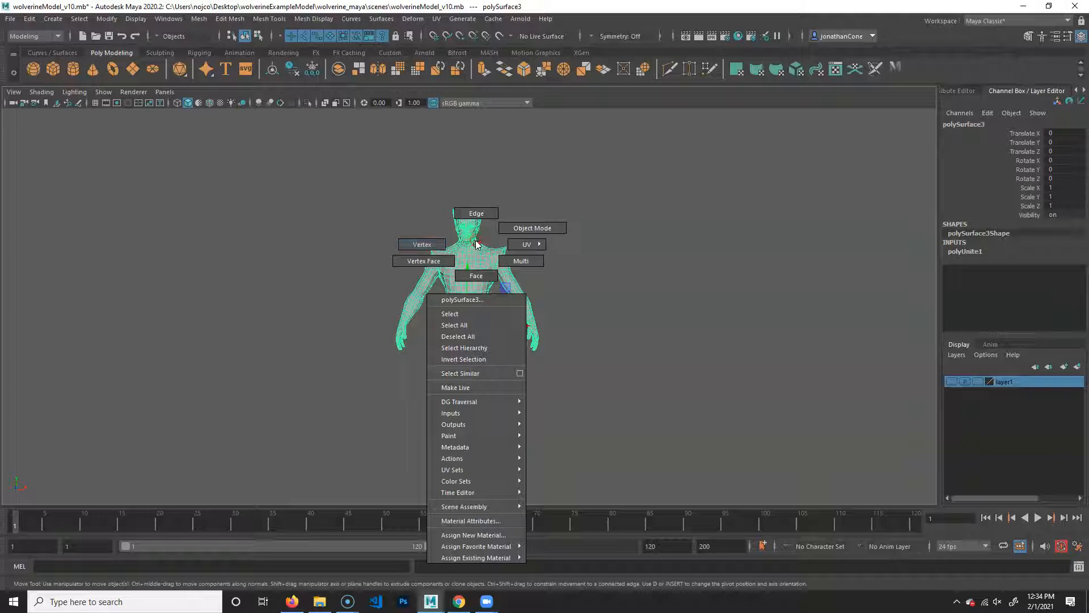
{"action": "left_click", "coordinate": [412, 245]}
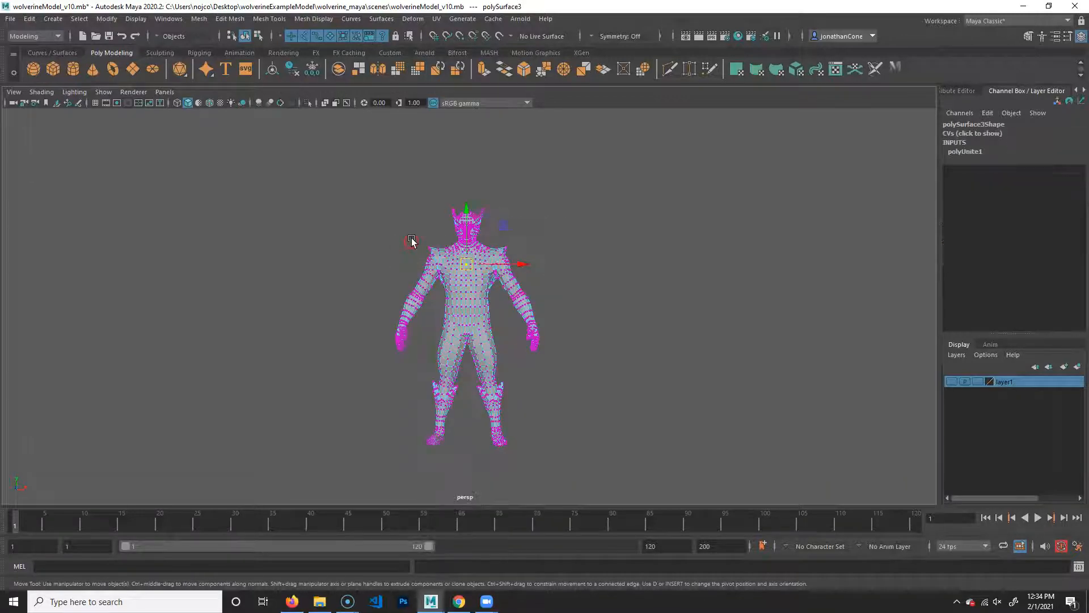
{"action": "left_click_drag", "start_coordinate": [306, 155], "coordinate": [680, 514]}
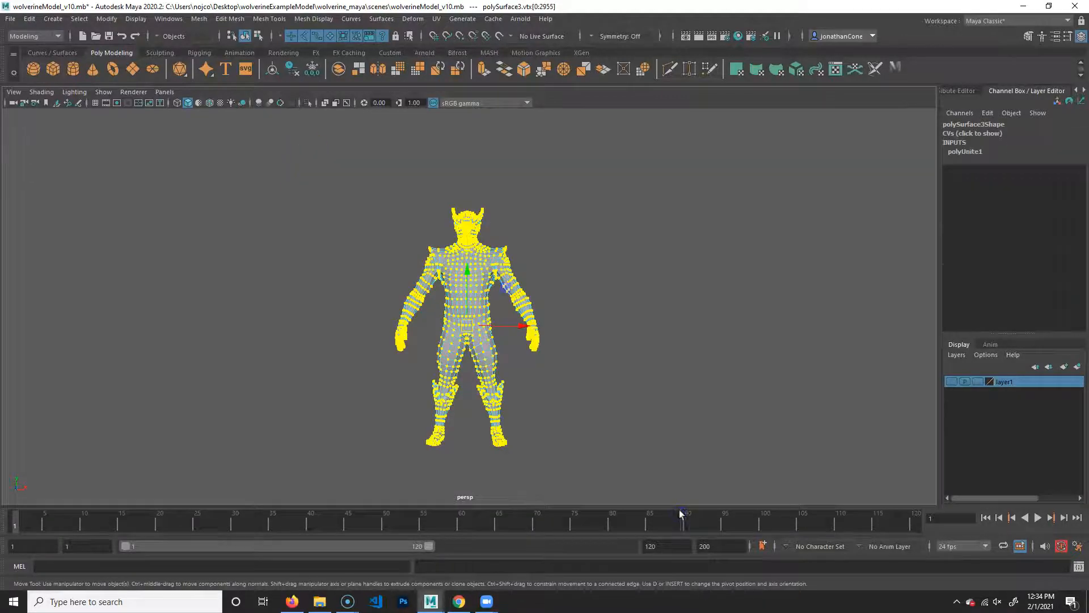
{"action": "scroll", "coordinate": [372, 293], "scroll_direction": "up", "scroll_amount": 8}
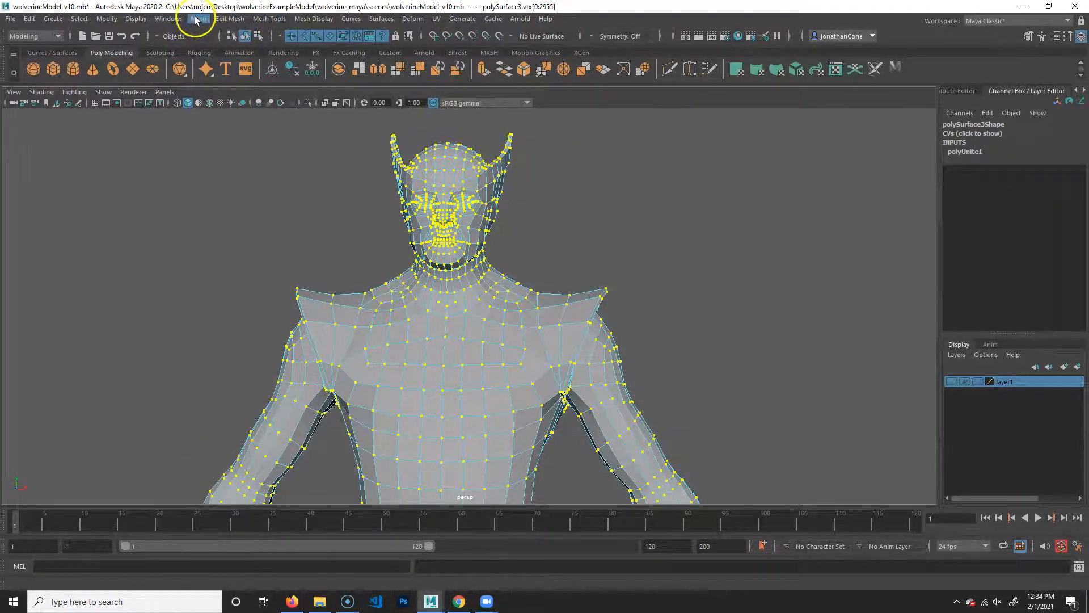
{"action": "left_click", "coordinate": [231, 19]}
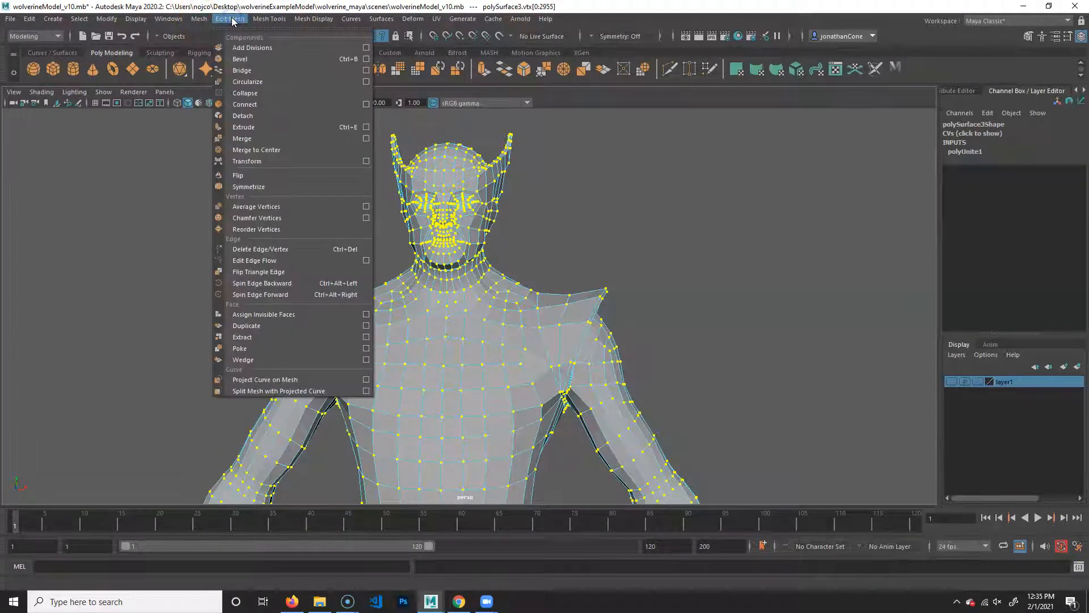
{"action": "left_click", "coordinate": [270, 140]}
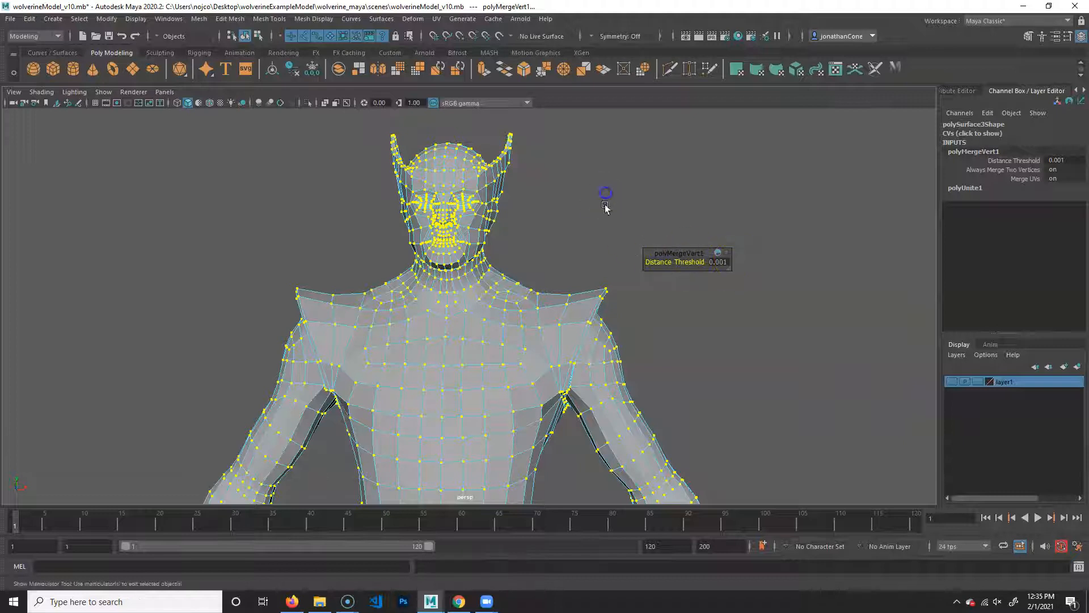
{"action": "left_click", "coordinate": [627, 444]}
- Return to object mode and select the merged full-body mesh
{"action": "right_click", "coordinate": [506, 316]}
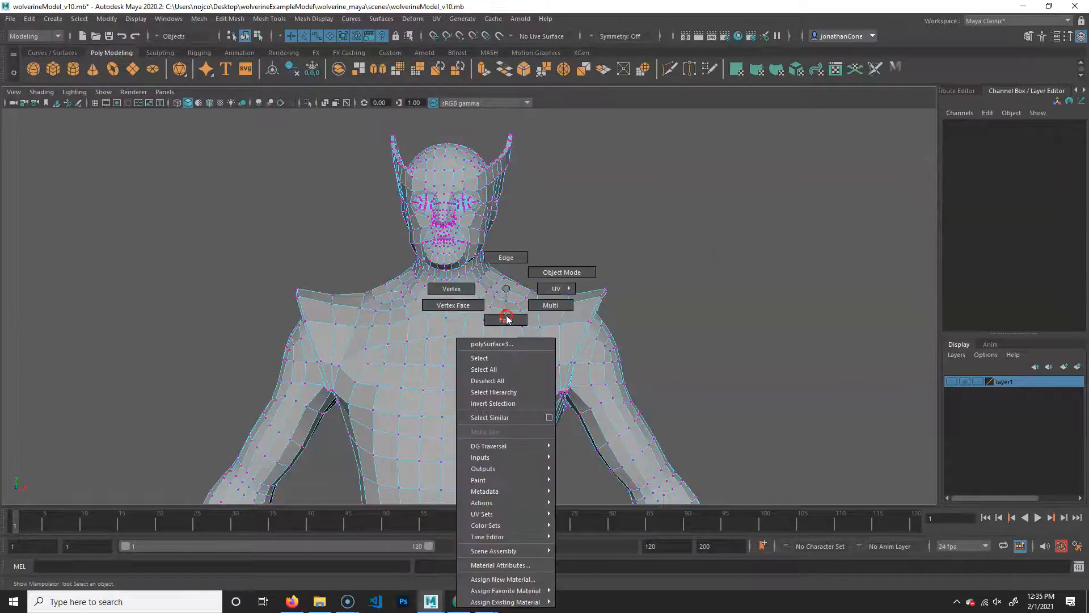
{"action": "left_click", "coordinate": [564, 275]}
{"action": "left_click", "coordinate": [687, 301]}
{"action": "middle_click_drag", "start_coordinate": [532, 410], "coordinate": [545, 409], "text": "alt"}
{"action": "right_click_drag", "start_coordinate": [544, 409], "coordinate": [454, 411], "text": "alt"}
{"action": "middle_click_drag", "start_coordinate": [454, 411], "coordinate": [479, 396], "text": "alt"}
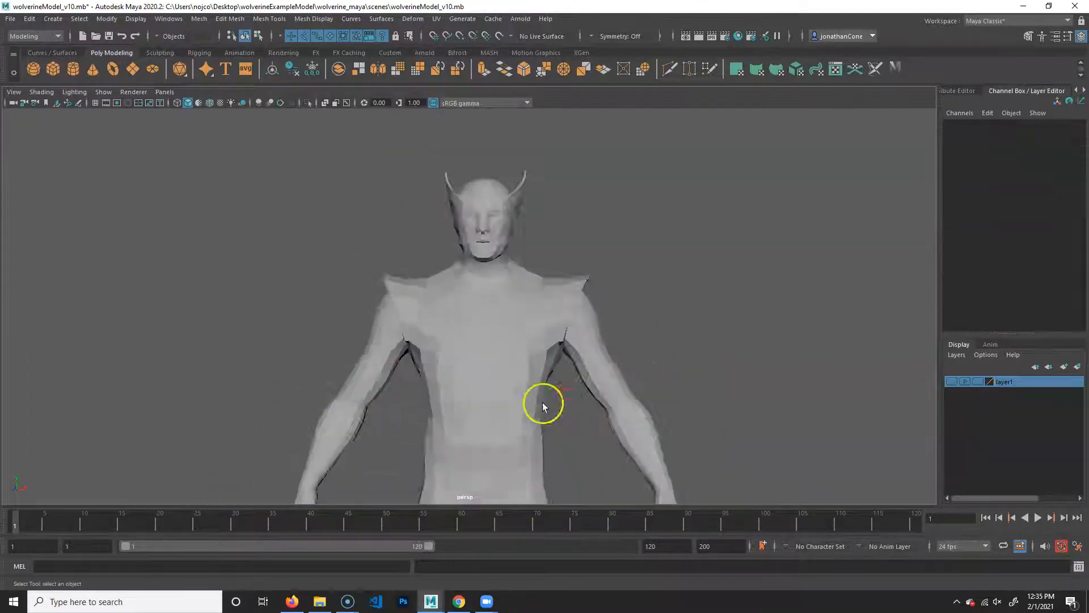
{"action": "left_click_drag", "start_coordinate": [601, 417], "coordinate": [549, 429], "text": "alt"}
{"action": "middle_click_drag", "start_coordinate": [510, 472], "coordinate": [560, 354], "text": "alt"}
{"action": "right_click_drag", "start_coordinate": [560, 354], "coordinate": [532, 389], "text": "alt"}
{"action": "middle_click_drag", "start_coordinate": [532, 388], "coordinate": [519, 357], "text": "alt"}
{"action": "left_click_drag", "start_coordinate": [491, 347], "coordinate": [477, 304], "text": "alt"}
{"action": "left_click", "coordinate": [503, 414]}
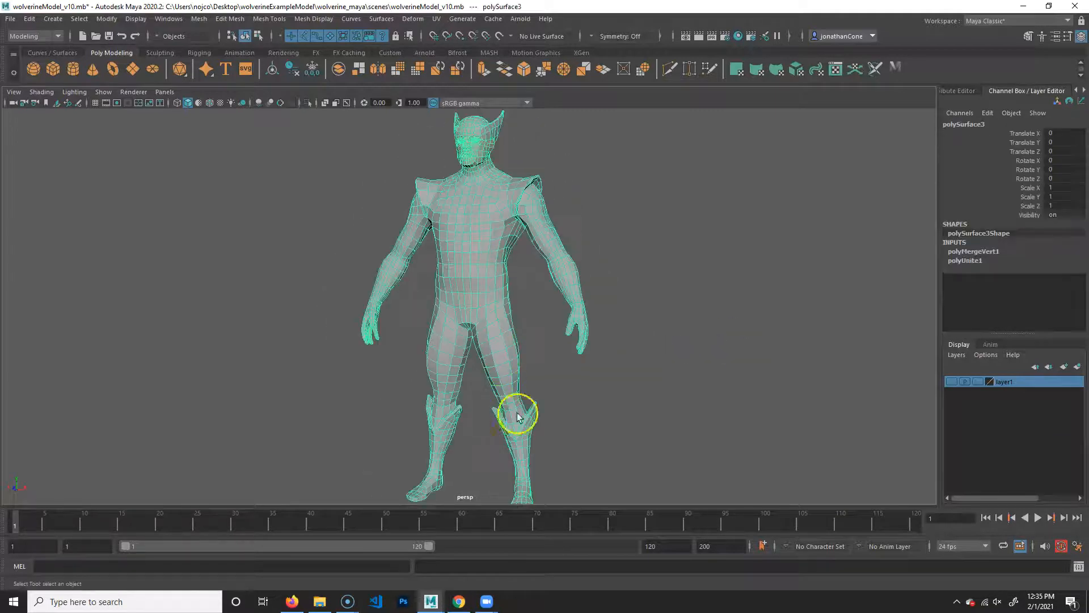
- Examine the merged body's wireframe from the legs up to the torso and head
{"action": "middle_click_drag", "start_coordinate": [599, 357], "coordinate": [563, 381], "text": "alt"}
{"action": "left_click", "coordinate": [599, 324]}
{"action": "right_click_drag", "start_coordinate": [341, 309], "coordinate": [452, 333], "text": "alt"}
{"action": "left_click", "coordinate": [494, 398]}
{"action": "middle_click_drag", "start_coordinate": [552, 448], "coordinate": [575, 159], "text": "alt"}
{"action": "right_click_drag", "start_coordinate": [633, 333], "coordinate": [545, 261], "text": "alt"}
{"action": "middle_click_drag", "start_coordinate": [544, 258], "coordinate": [557, 445], "text": "alt"}
{"action": "right_click_drag", "start_coordinate": [721, 308], "coordinate": [649, 331], "text": "alt"}
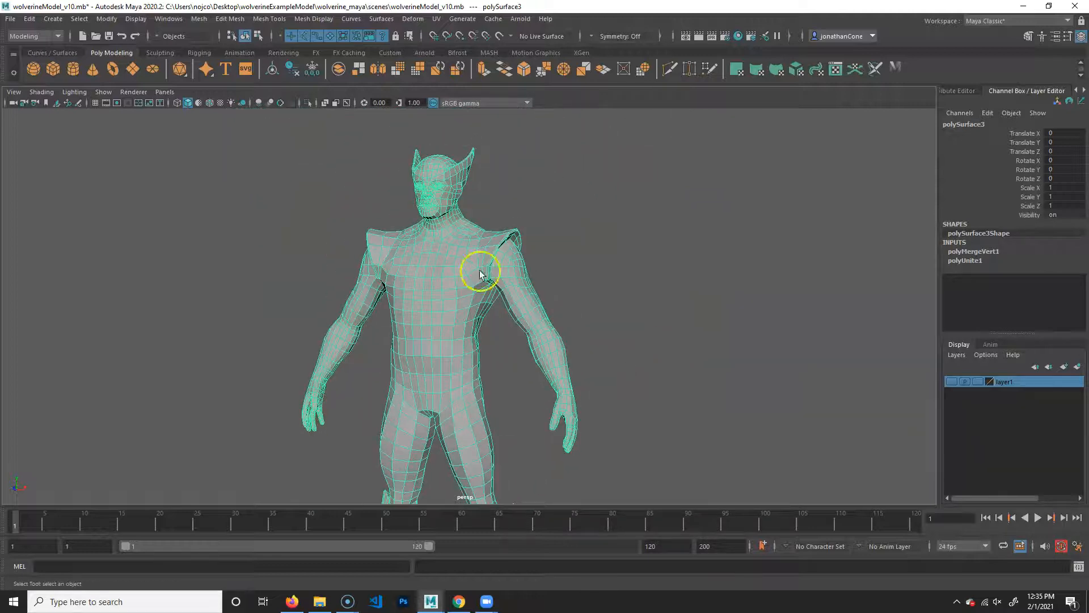
{"action": "middle_click_drag", "start_coordinate": [437, 262], "coordinate": [432, 380], "text": "alt"}
{"action": "right_click_drag", "start_coordinate": [432, 380], "coordinate": [581, 376], "text": "alt"}
{"action": "middle_click_drag", "start_coordinate": [581, 376], "coordinate": [593, 381], "text": "alt"}
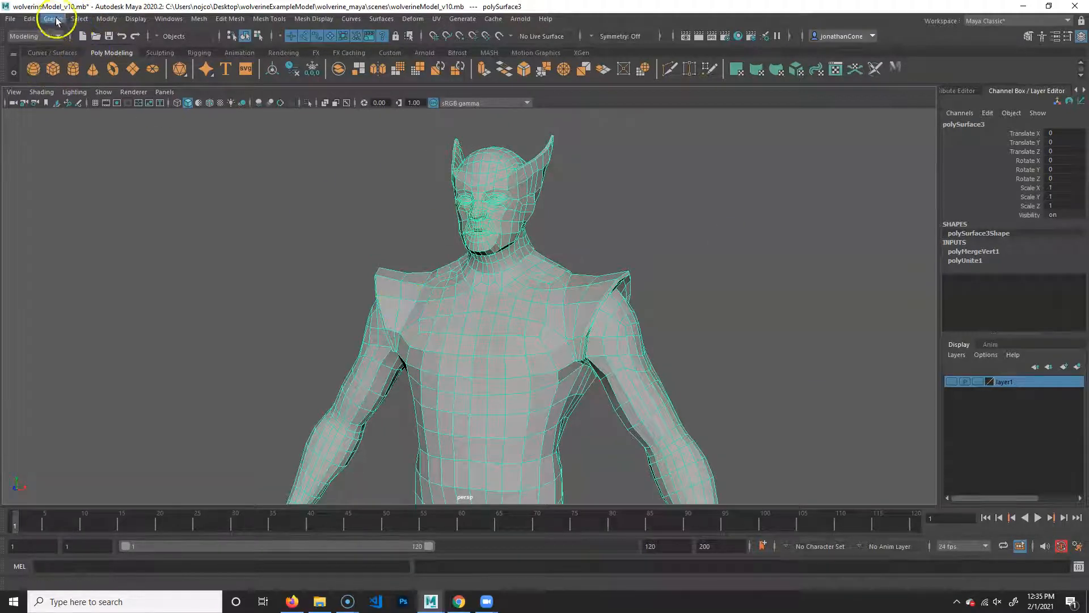
- Turn on the Poly Count heads-up display for the viewport
{"action": "left_click", "coordinate": [136, 18]}
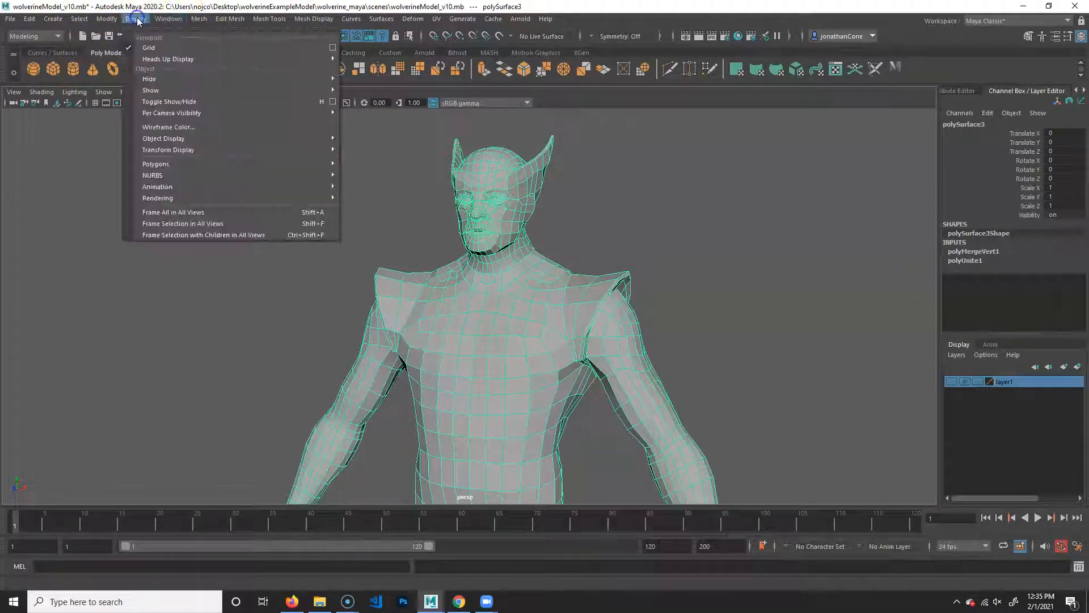
{"action": "mouse_move", "coordinate": [199, 59]}
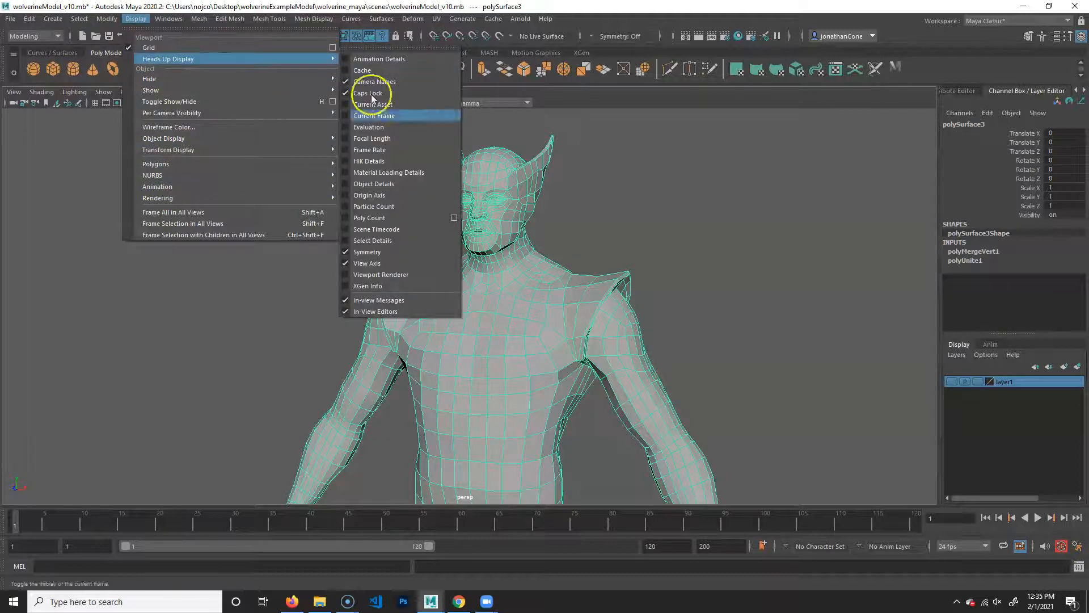
{"action": "left_click", "coordinate": [390, 222]}
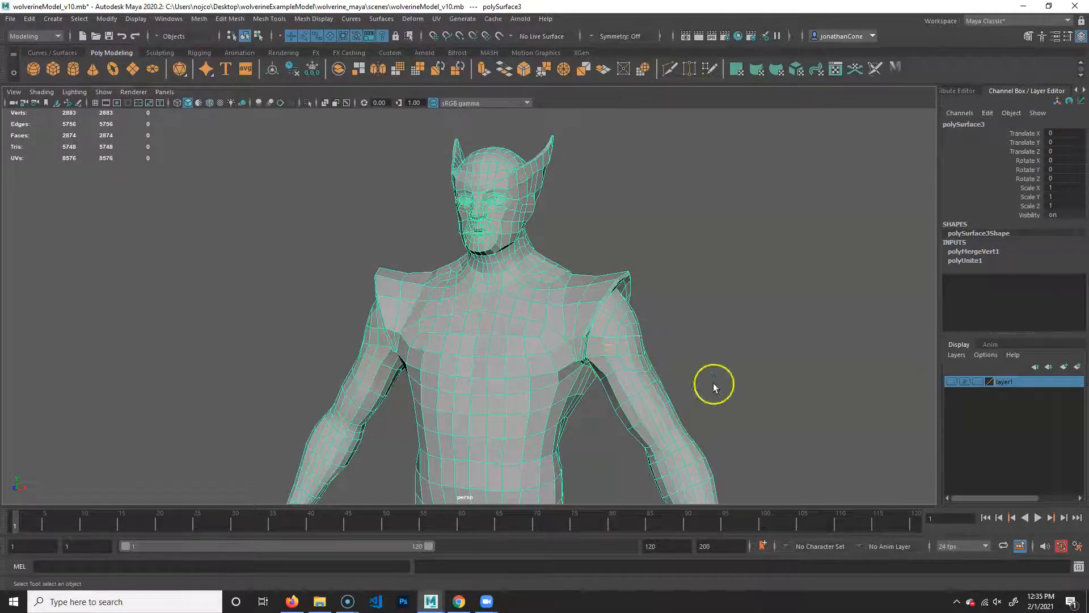
- Examine the full-body mesh from several angles alongside its polygon statistics, and clear the selection
{"action": "left_click", "coordinate": [750, 360]}
{"action": "middle_click_drag", "start_coordinate": [720, 409], "coordinate": [706, 294], "text": "alt"}
{"action": "right_click_drag", "start_coordinate": [706, 294], "coordinate": [440, 294], "text": "alt"}
{"action": "left_click", "coordinate": [441, 296]}
{"action": "left_click_drag", "start_coordinate": [520, 351], "coordinate": [484, 347], "text": "alt"}
{"action": "middle_click_drag", "start_coordinate": [483, 349], "coordinate": [510, 286], "text": "alt"}
{"action": "left_click_drag", "start_coordinate": [511, 286], "coordinate": [579, 309], "text": "alt"}
{"action": "middle_click_drag", "start_coordinate": [610, 293], "coordinate": [571, 340], "text": "alt"}
{"action": "left_click_drag", "start_coordinate": [571, 341], "coordinate": [488, 340], "text": "alt"}
{"action": "right_click_drag", "start_coordinate": [442, 335], "coordinate": [538, 349], "text": "alt"}
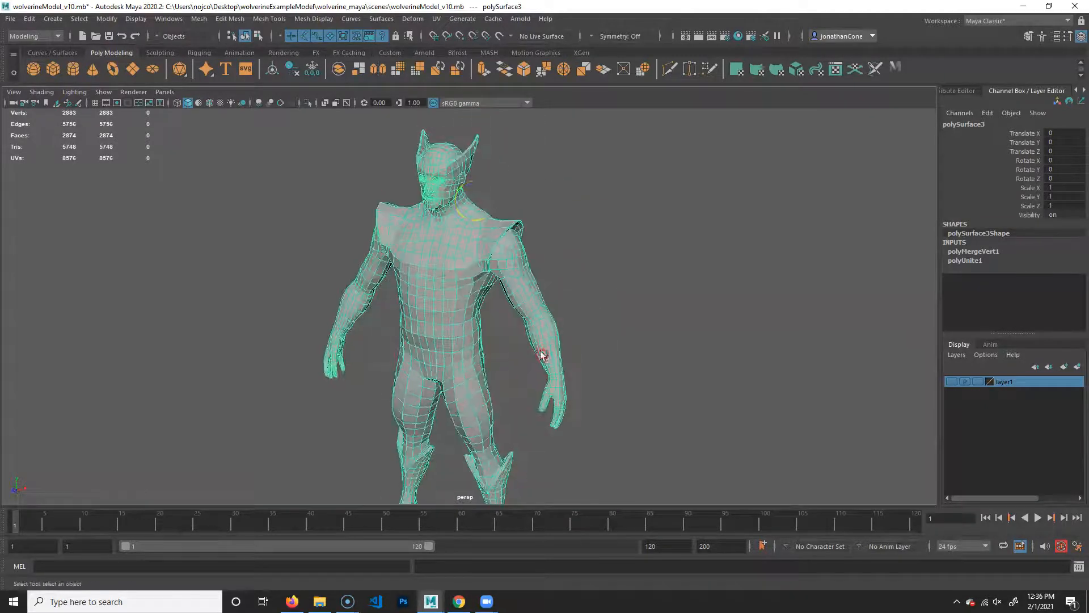
{"action": "left_click_drag", "start_coordinate": [656, 318], "coordinate": [661, 306], "text": "alt"}
{"action": "left_click", "coordinate": [663, 301]}
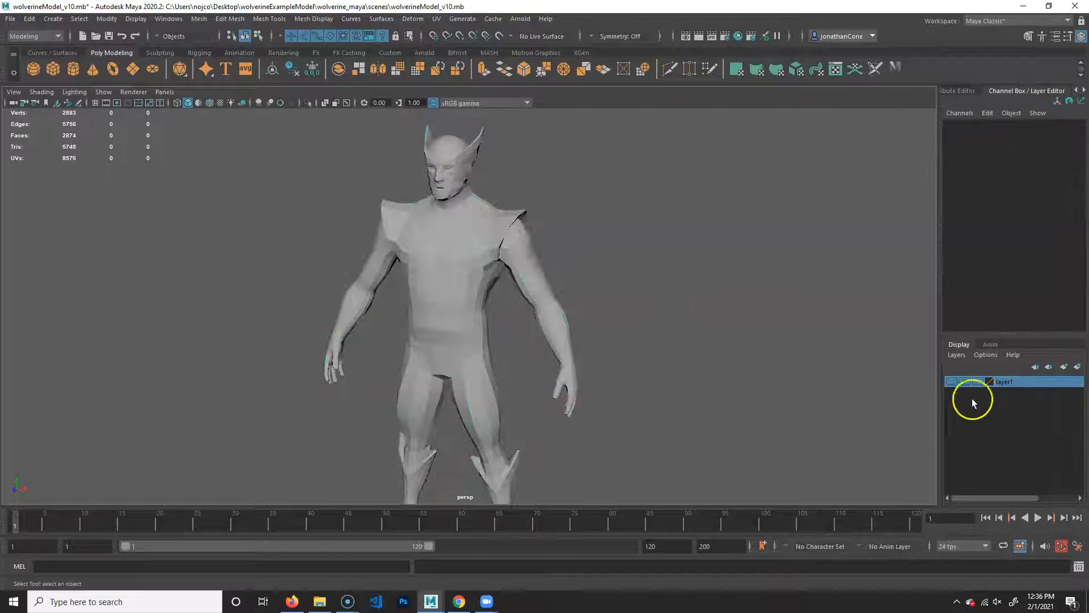
- Show layer1, select the dense sculpted body to compare its poly count, and hide the layer again
{"action": "left_click", "coordinate": [955, 382]}
{"action": "left_click", "coordinate": [541, 318]}
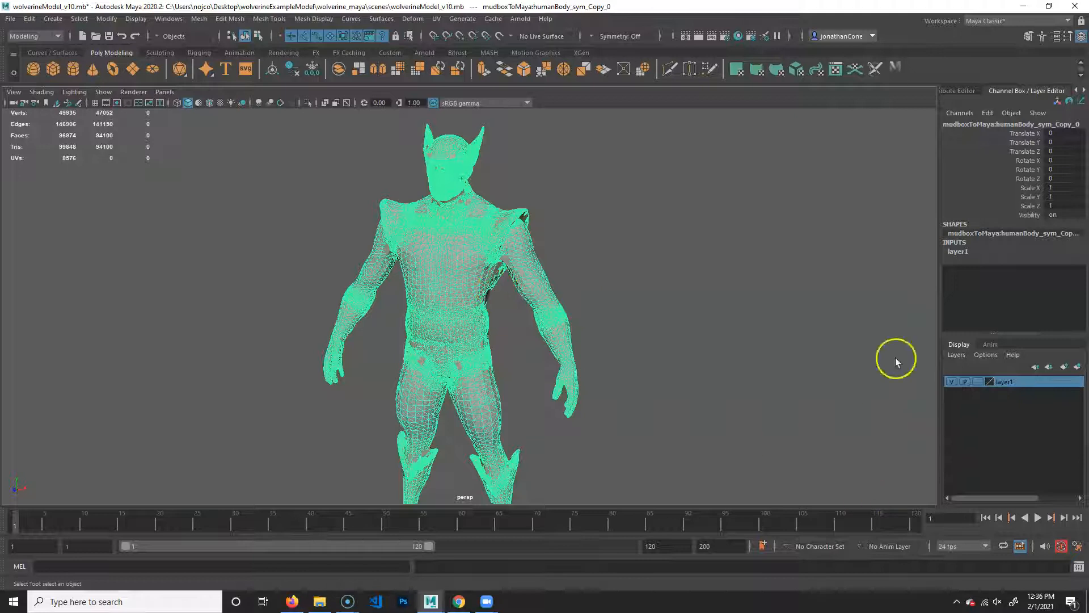
{"action": "left_click", "coordinate": [952, 381]}
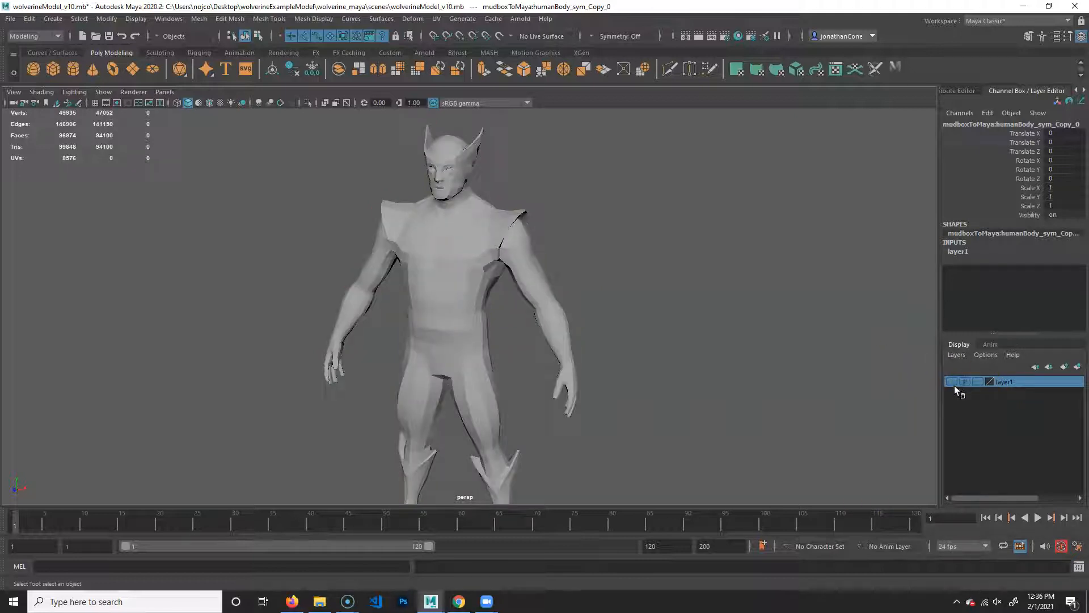
- Show layer1, delete its sculpted body to compare the counts, undo the deletion and hide the layer
{"action": "left_click", "coordinate": [952, 381]}
{"action": "key", "text": "ctrl+h"}
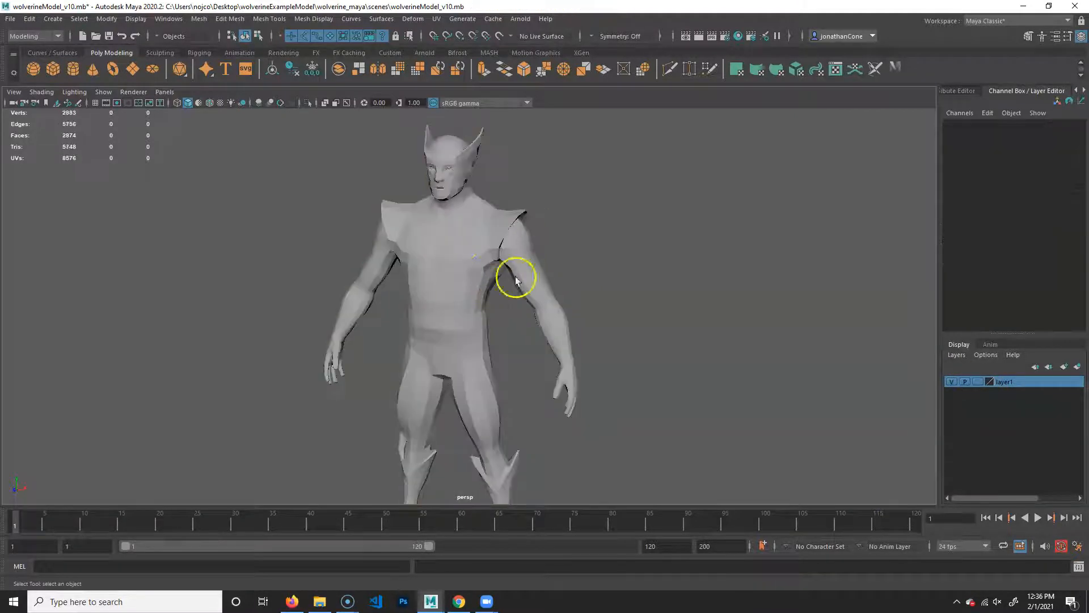
{"action": "key", "text": "ctrl+z"}
{"action": "left_click", "coordinate": [951, 382]}
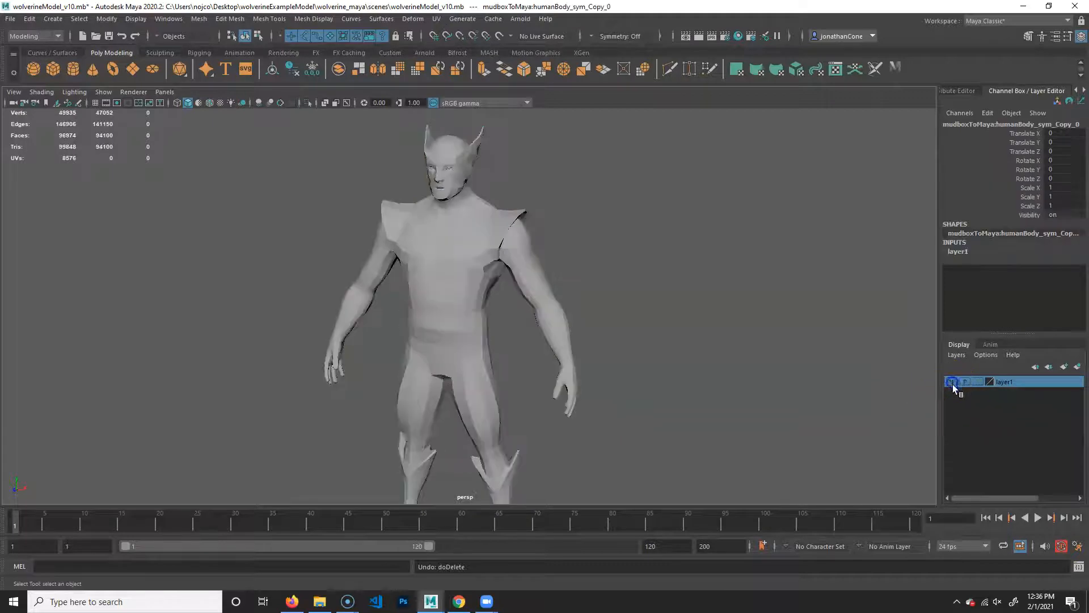
- Select the retopologized body mesh and inspect its topology across the body, face and shoulders
{"action": "middle_click_drag", "start_coordinate": [491, 353], "coordinate": [478, 374], "text": "alt"}
{"action": "mouse_move", "coordinate": [478, 374]}
{"action": "right_mouse_down", "text": "alt"}
{"action": "mouse_move", "coordinate": [543, 367]}
{"action": "mouse_move", "coordinate": [472, 355]}
{"action": "right_mouse_up", "text": "alt"}
{"action": "left_click", "coordinate": [486, 288]}
{"action": "mouse_move", "coordinate": [472, 355]}
{"action": "middle_mouse_down", "text": "alt"}
{"action": "mouse_move", "coordinate": [471, 315]}
{"action": "mouse_move", "coordinate": [488, 348]}
{"action": "middle_mouse_up", "text": "alt"}
{"action": "left_click_drag", "start_coordinate": [488, 348], "coordinate": [411, 341], "text": "alt"}
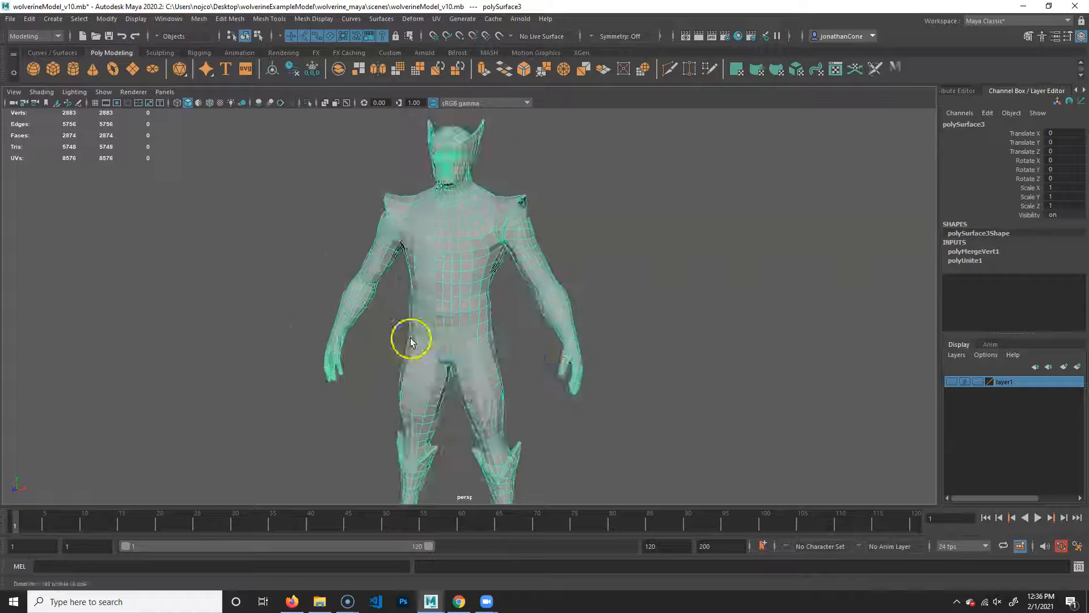
{"action": "right_click_drag", "start_coordinate": [410, 340], "coordinate": [553, 342], "text": "alt"}
{"action": "middle_click_drag", "start_coordinate": [553, 343], "coordinate": [577, 481], "text": "alt"}
{"action": "right_click_drag", "start_coordinate": [393, 392], "coordinate": [564, 387], "text": "alt"}
{"action": "middle_click_drag", "start_coordinate": [564, 386], "coordinate": [556, 439], "text": "alt"}
{"action": "right_click_drag", "start_coordinate": [401, 289], "coordinate": [548, 307], "text": "alt"}
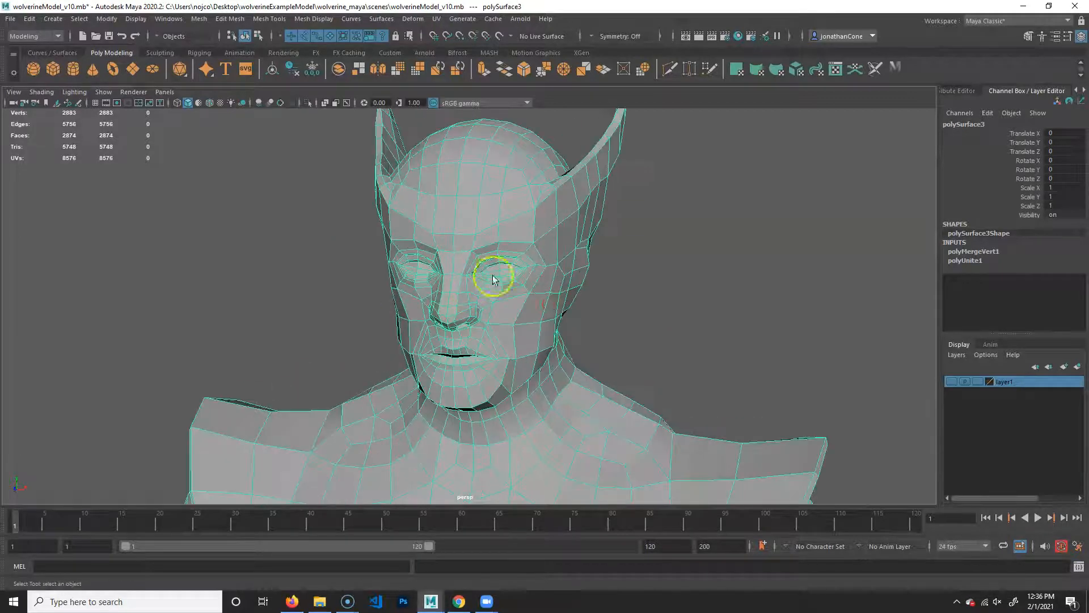
{"action": "middle_click_drag", "start_coordinate": [585, 482], "coordinate": [539, 284], "text": "alt"}
{"action": "right_click_drag", "start_coordinate": [540, 284], "coordinate": [428, 335], "text": "alt"}
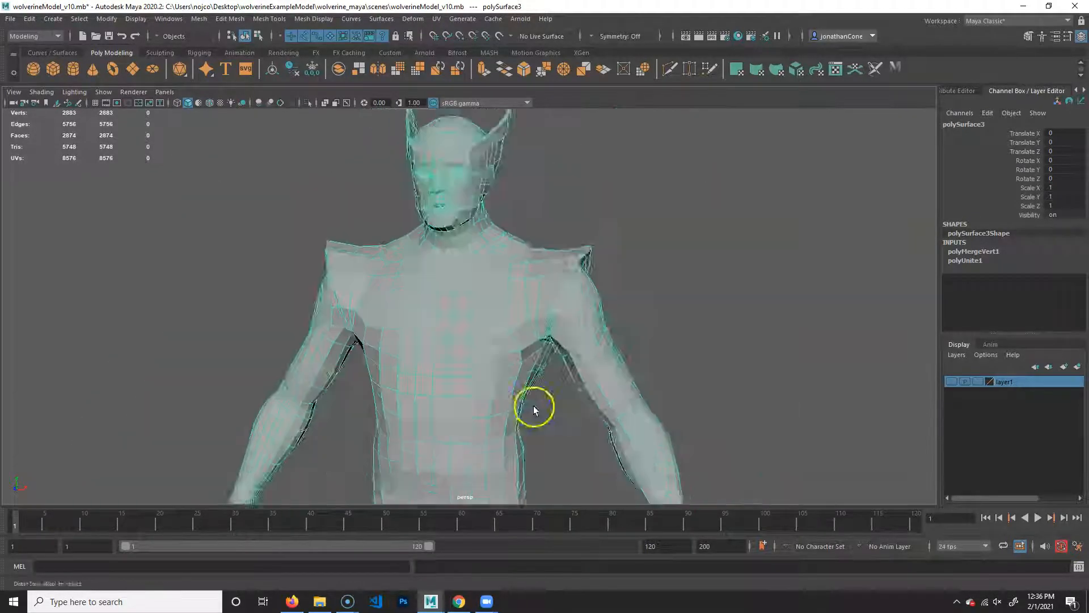